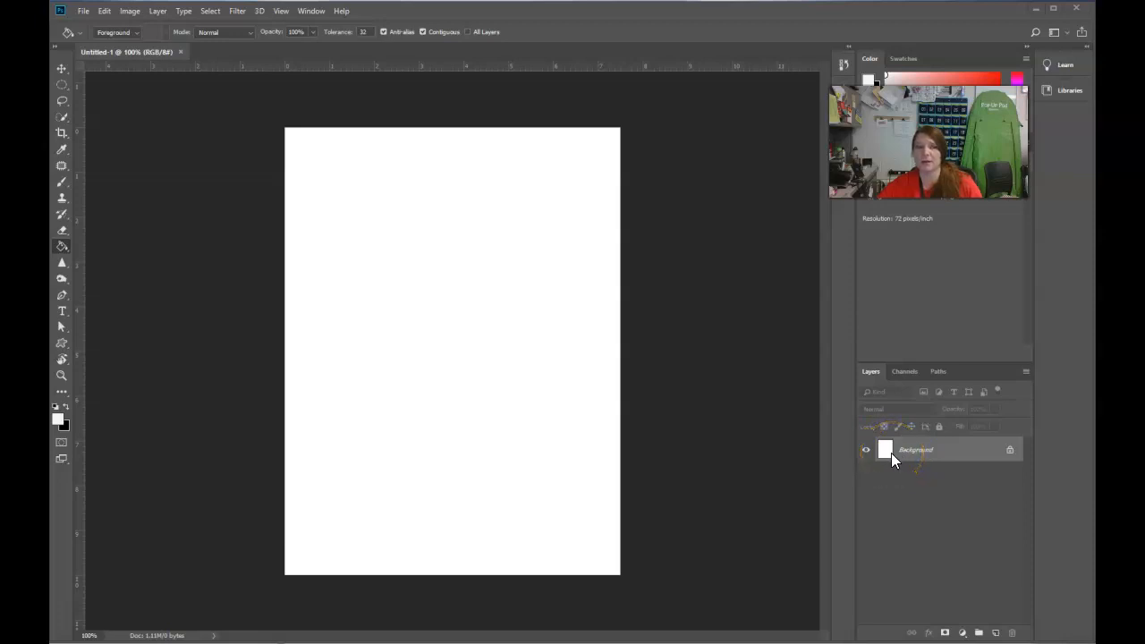
# Step: Choose the Paint Bucket tool and set the foreground color to dark green #1b7021
pyautogui.rightClick(67, 250)
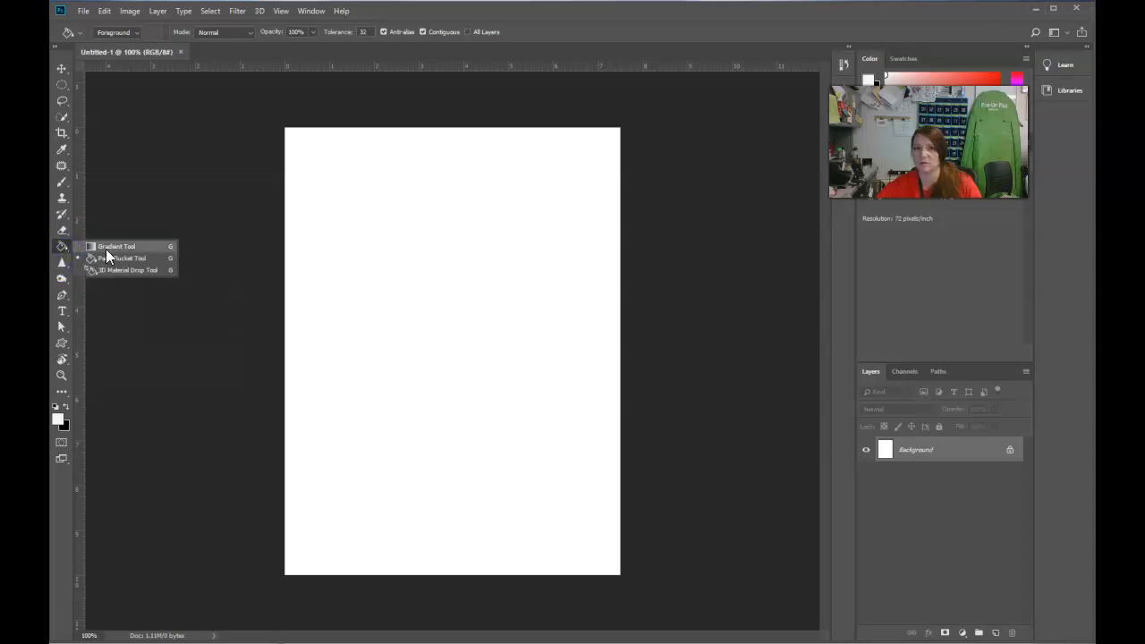
pyautogui.click(108, 257)
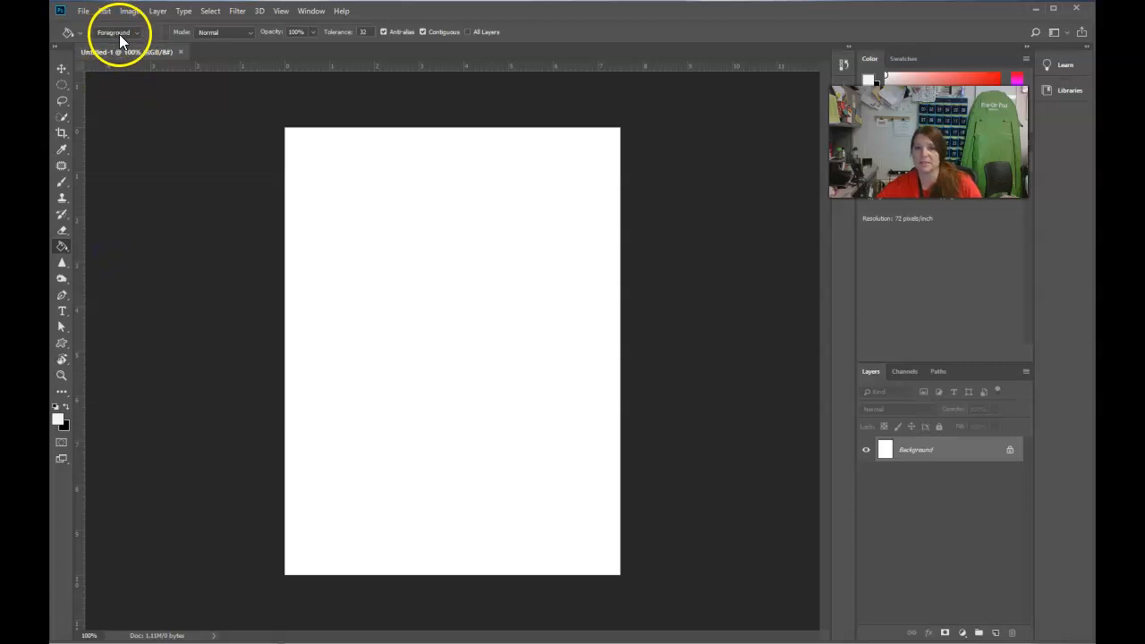
pyautogui.click(60, 420)
pyautogui.click(733, 351)
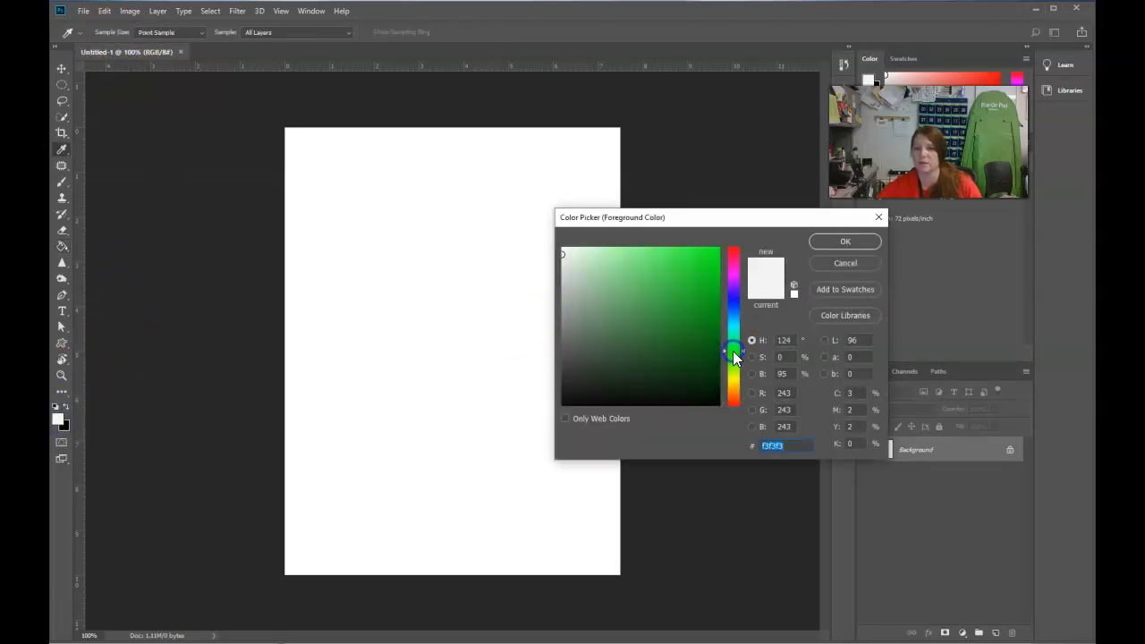
pyautogui.click(718, 318)
pyautogui.click(680, 335)
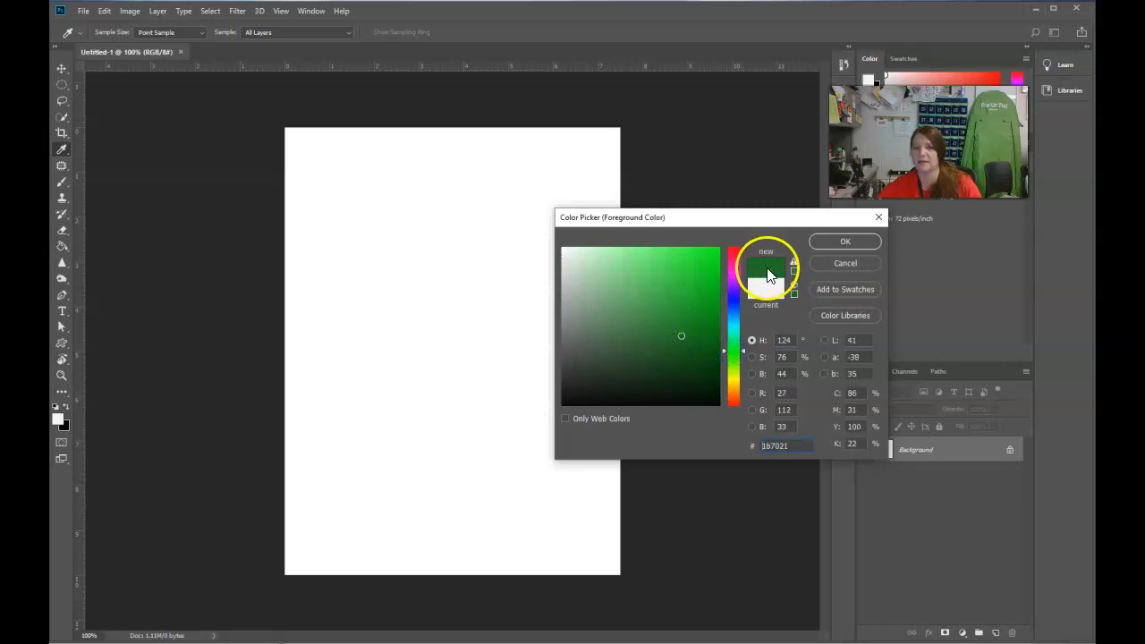
pyautogui.click(844, 241)
# Step: Fill the Background layer with the dark green foreground color
pyautogui.press('g')
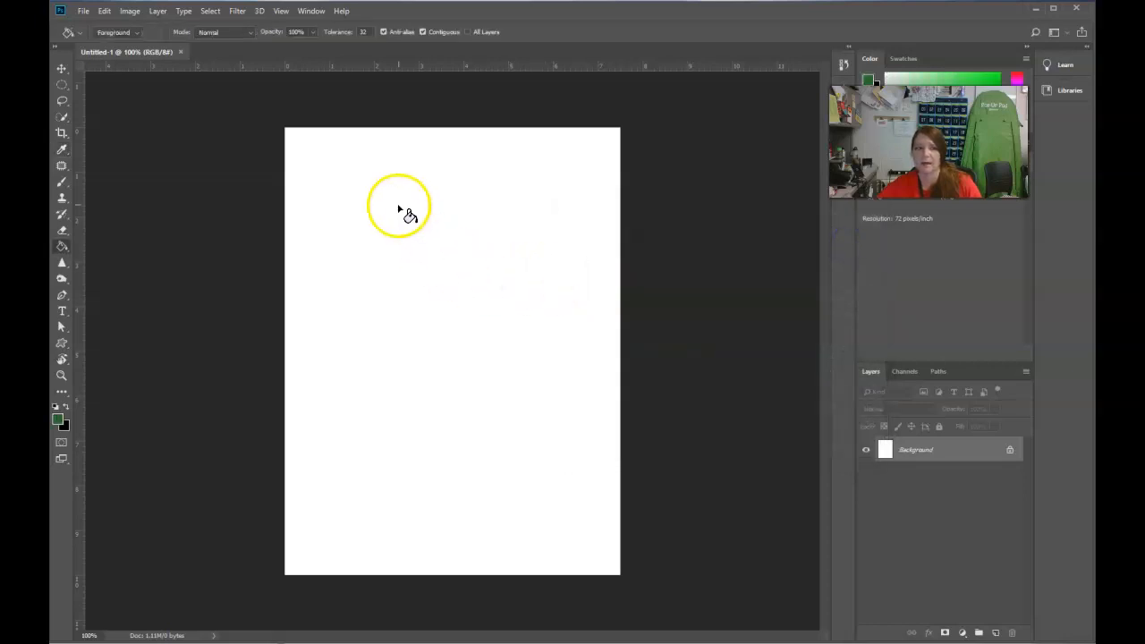
pyautogui.click(409, 238)
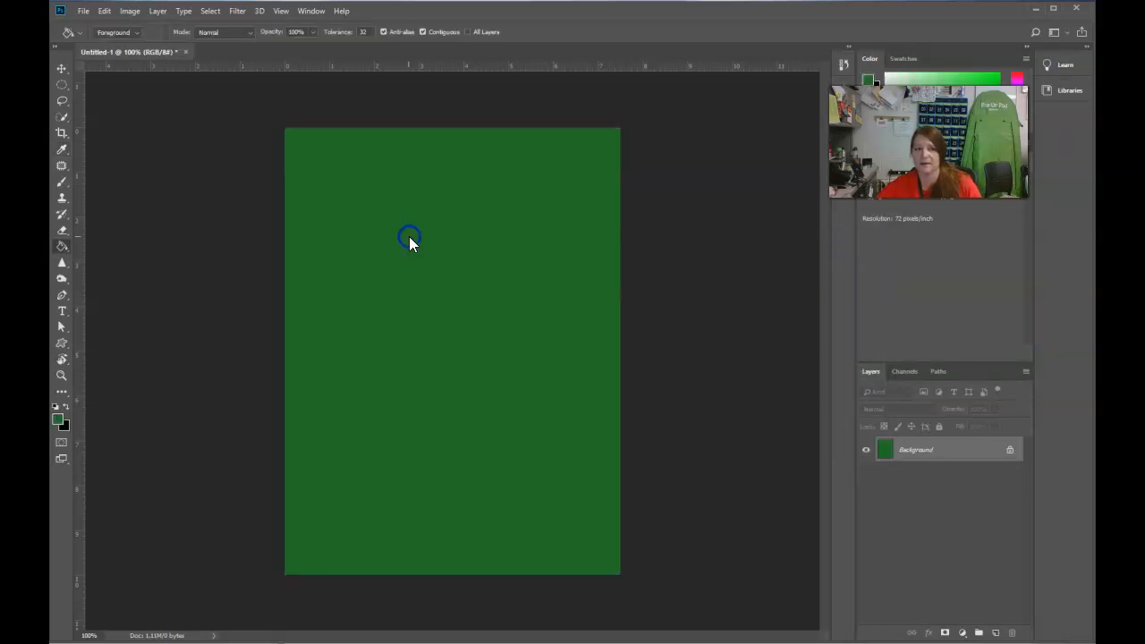
pyautogui.click(906, 451)
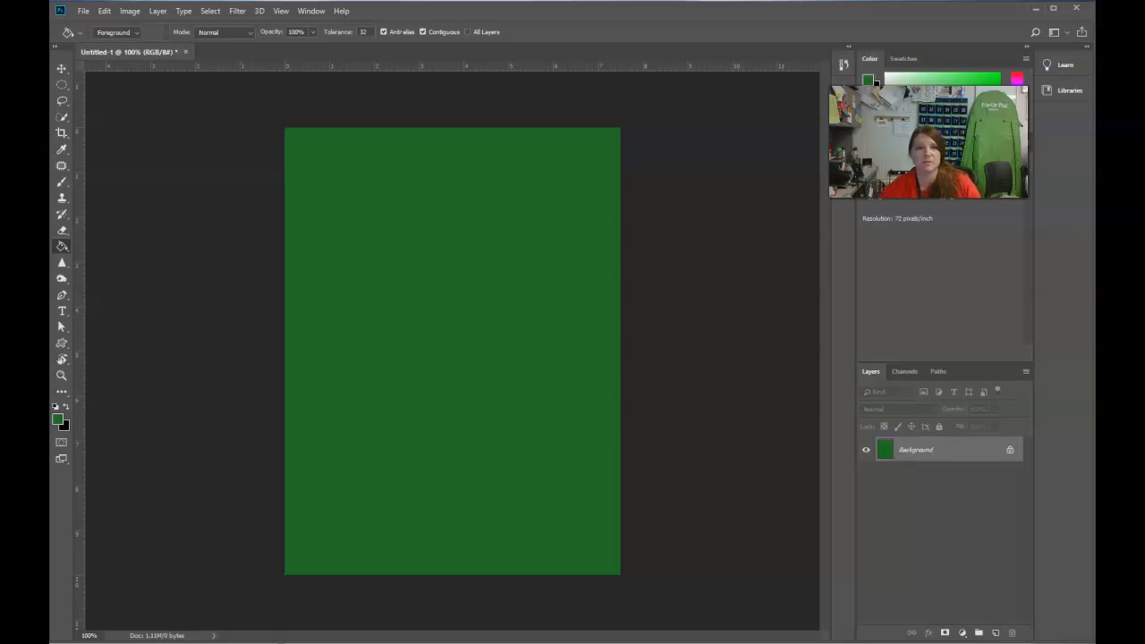
# Step: Place the picture field.jpg from the Pictures folder as an embedded image
pyautogui.click(83, 11)
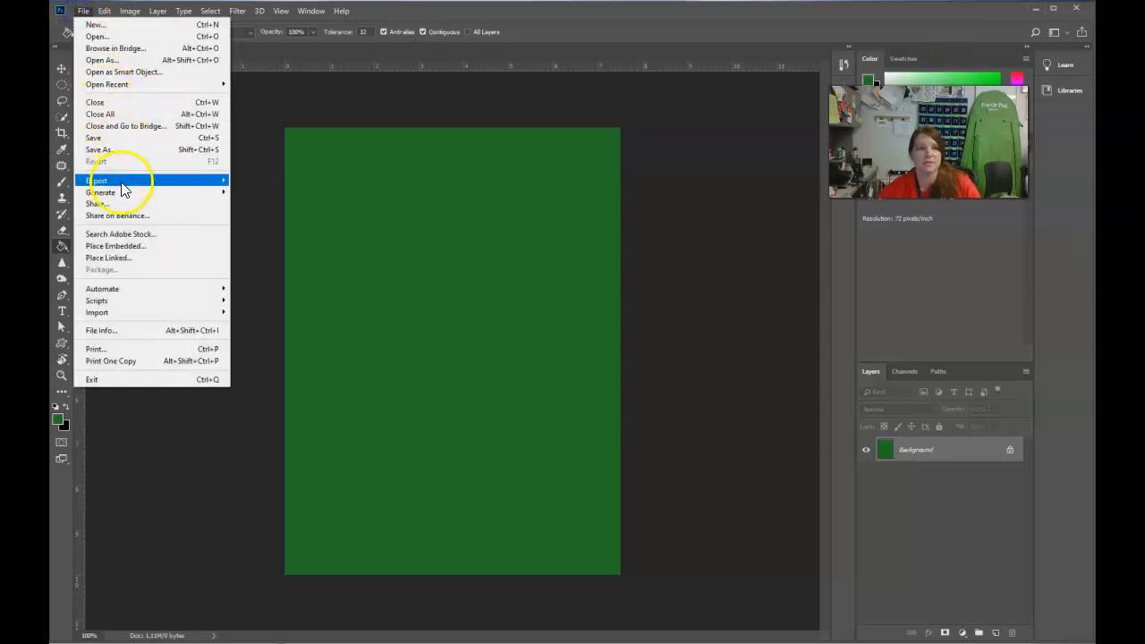
pyautogui.click(132, 249)
pyautogui.scroll(-10, 459, 188)
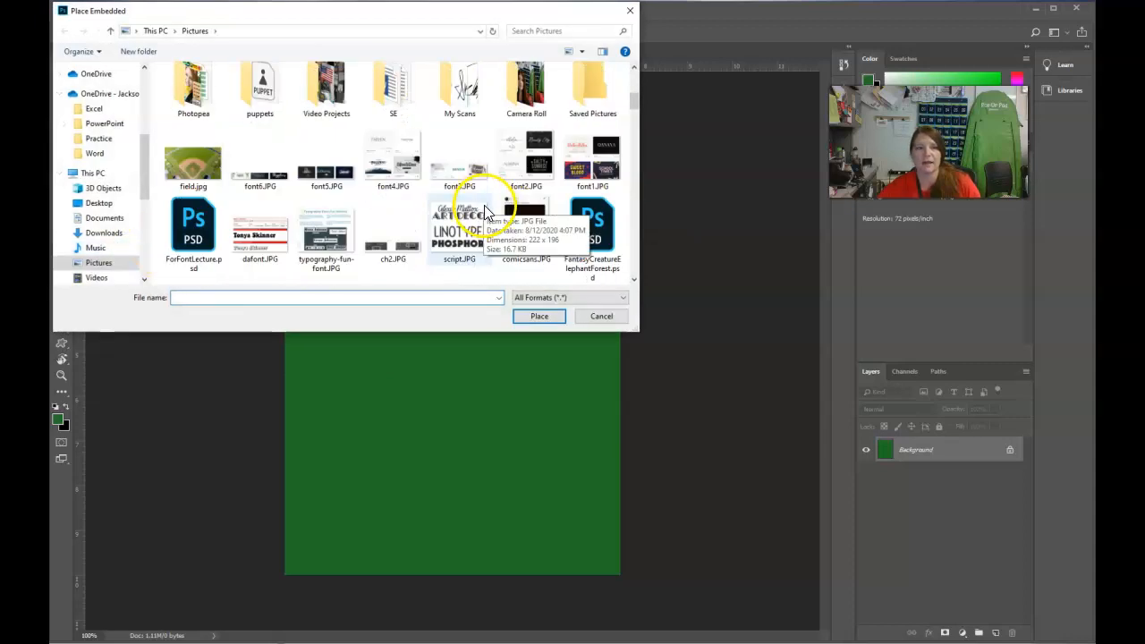
pyautogui.doubleClick(185, 179)
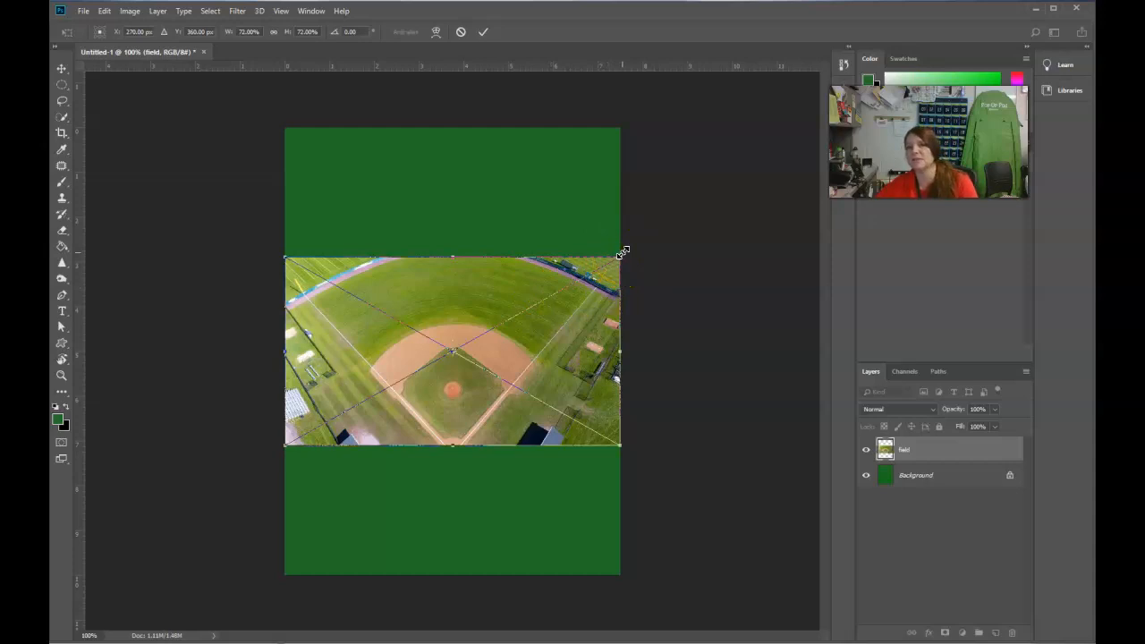
# Step: Enlarge the placed field image to about 172% and position it so it covers the whole canvas
pyautogui.moveTo(624, 254); pyautogui.dragTo(859, 69)
pyautogui.moveTo(451, 326); pyautogui.dragTo(234, 350)
pyautogui.moveTo(656, 468); pyautogui.dragTo(801, 626)
pyautogui.moveTo(578, 511); pyautogui.dragTo(568, 490)
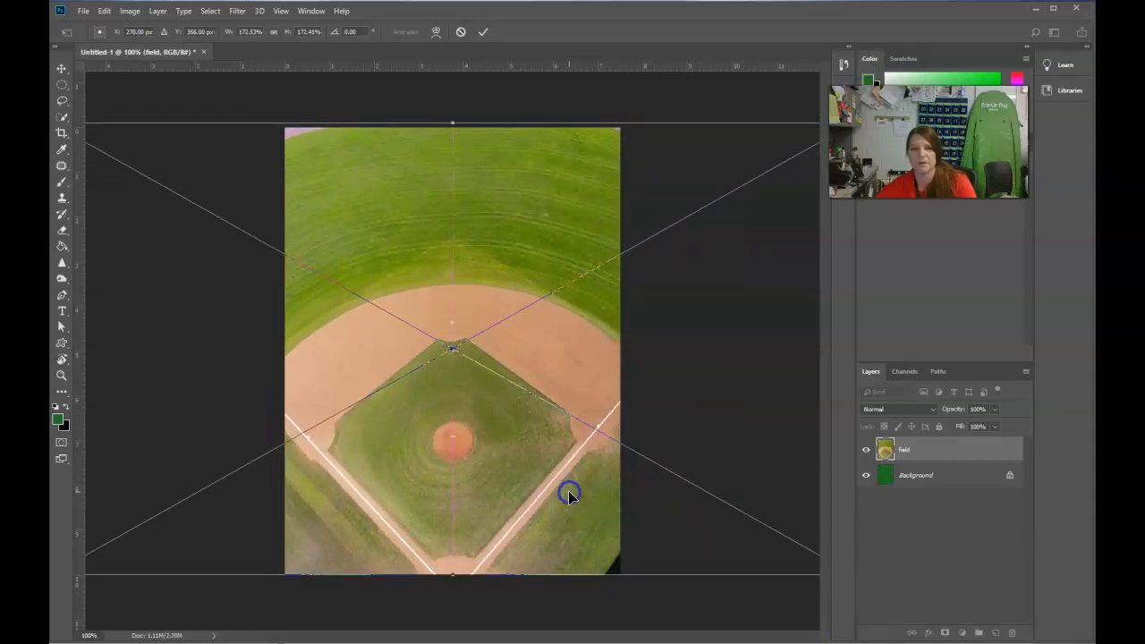
pyautogui.click(483, 31)
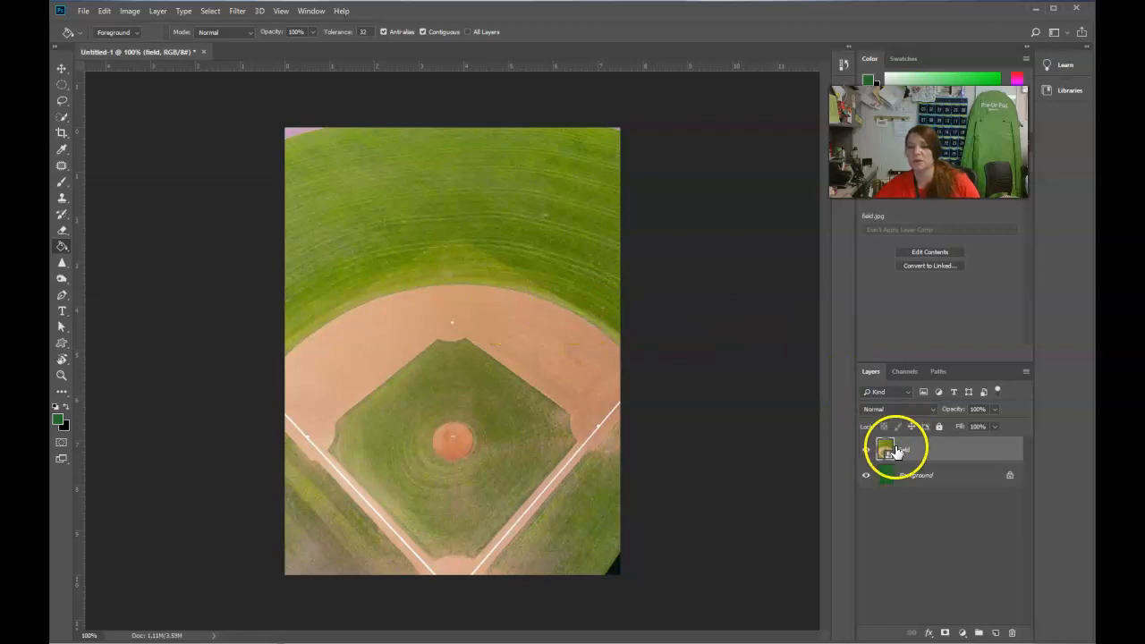
# Step: Try the Vivid Light, Overlay and Multiply blend modes on the field layer over the green background
pyautogui.click(889, 408)
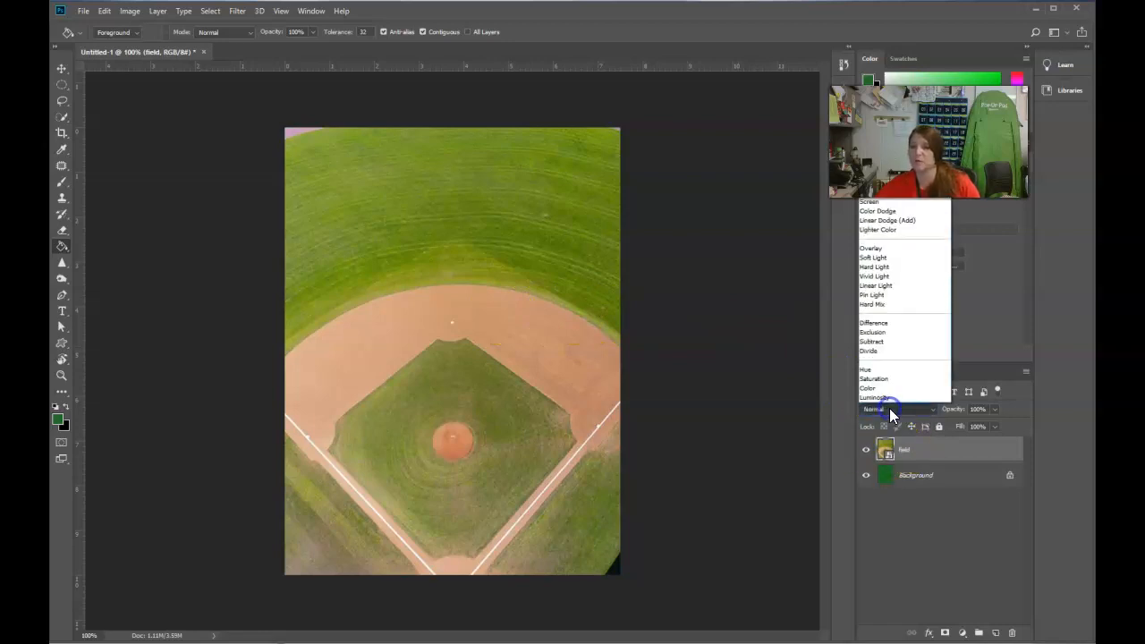
pyautogui.click(891, 328)
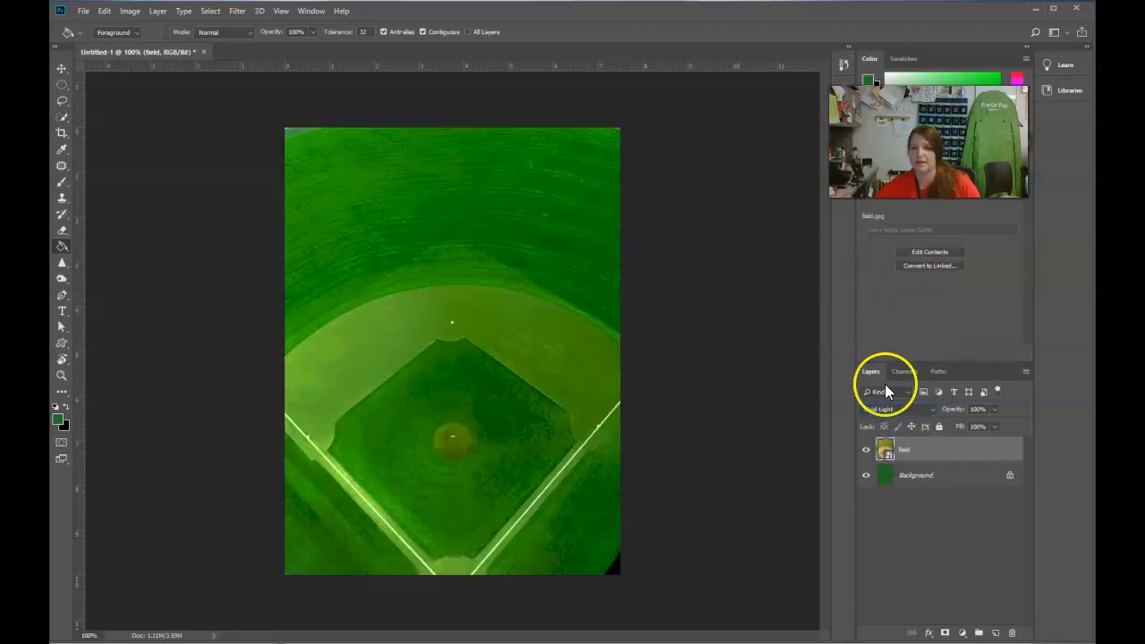
pyautogui.click(891, 408)
pyautogui.click(897, 251)
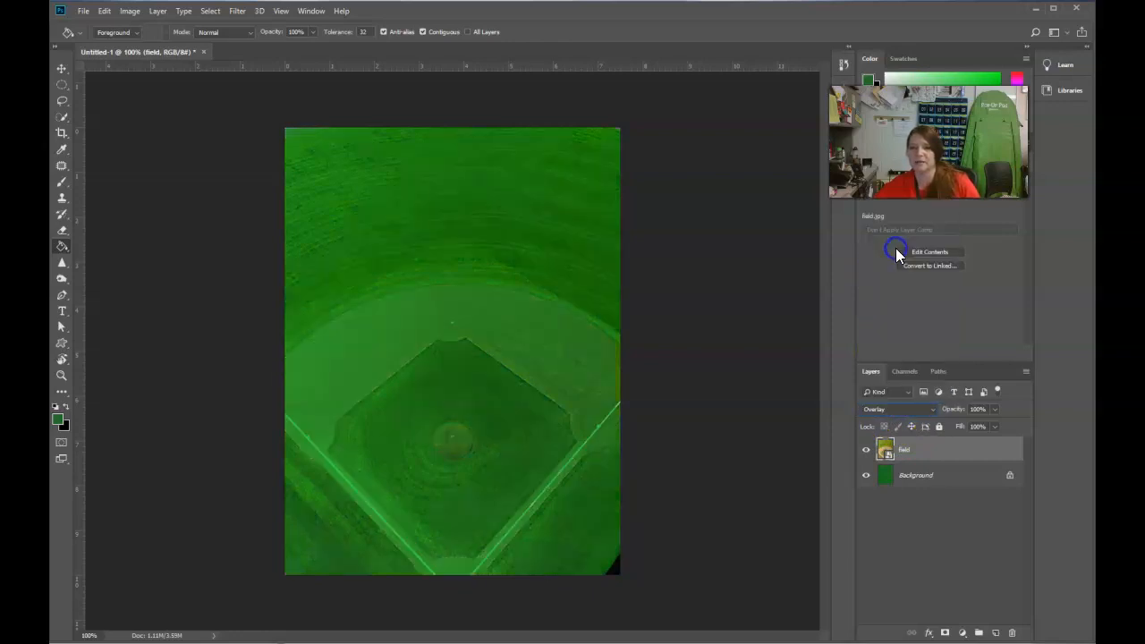
pyautogui.click(896, 411)
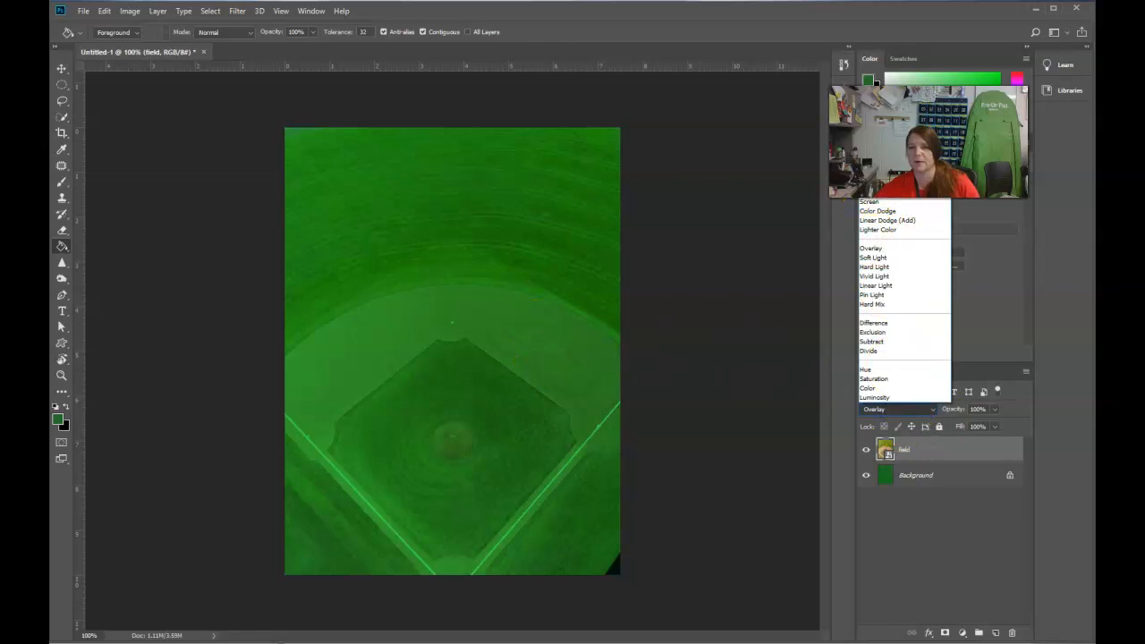
pyautogui.click(894, 145)
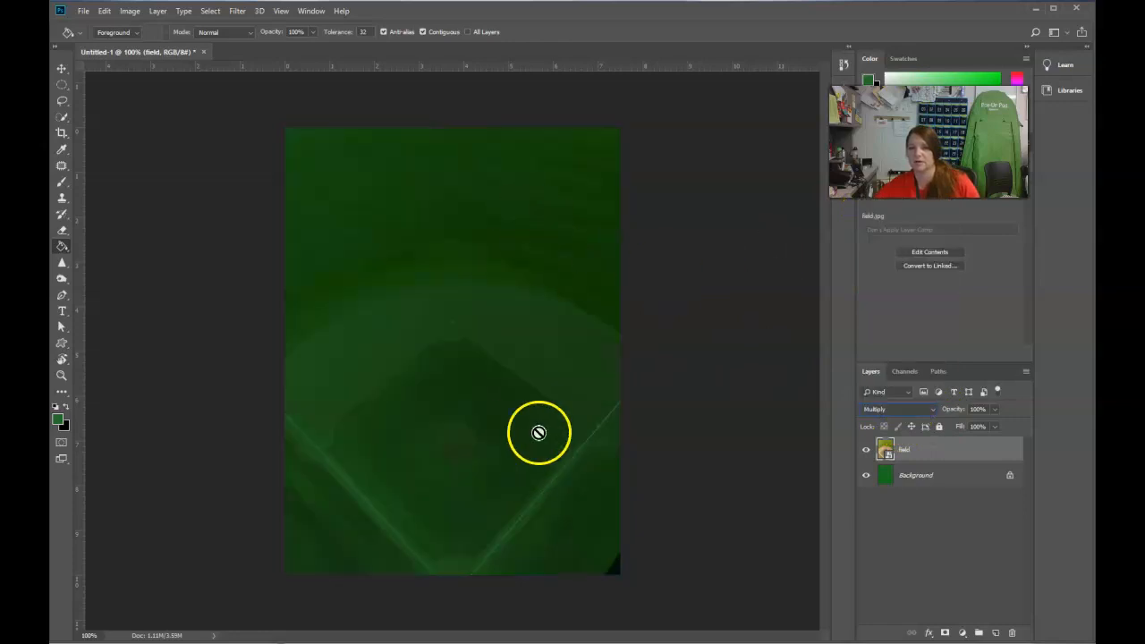
# Step: Try the Color Burn, Soft Light and Linear Light blend modes on the field layer
pyautogui.click(885, 409)
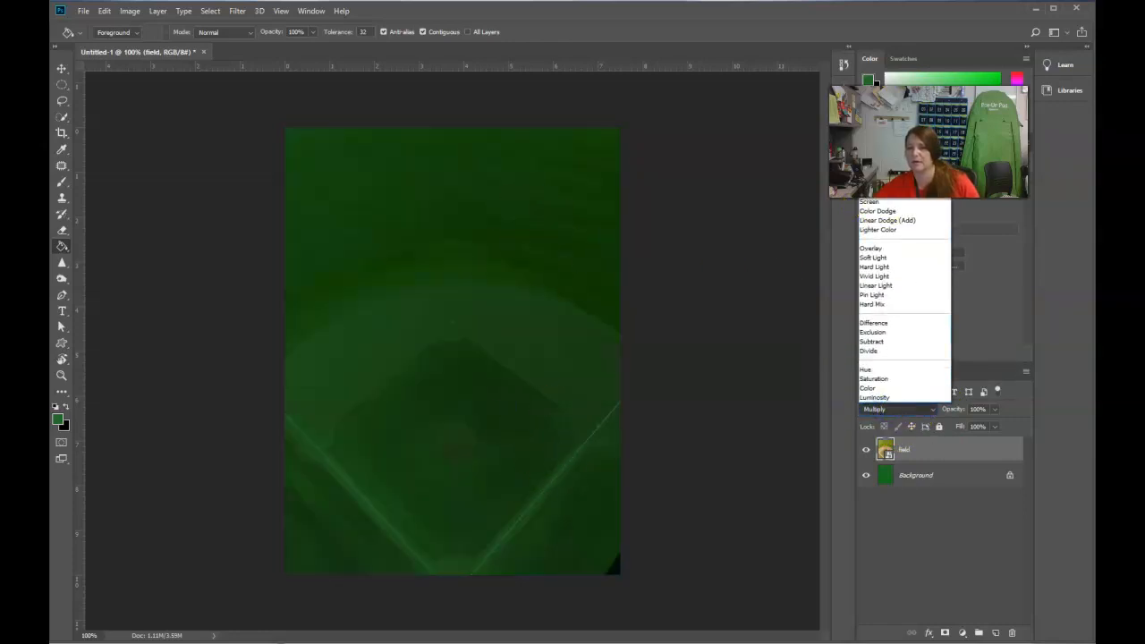
pyautogui.click(895, 155)
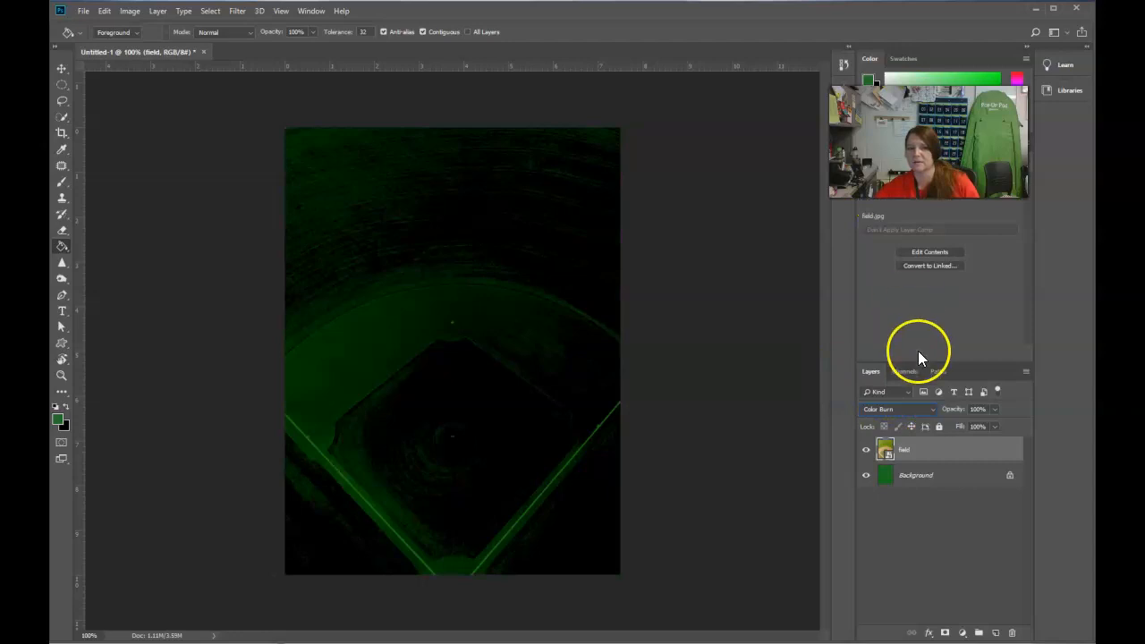
pyautogui.click(902, 411)
pyautogui.click(892, 259)
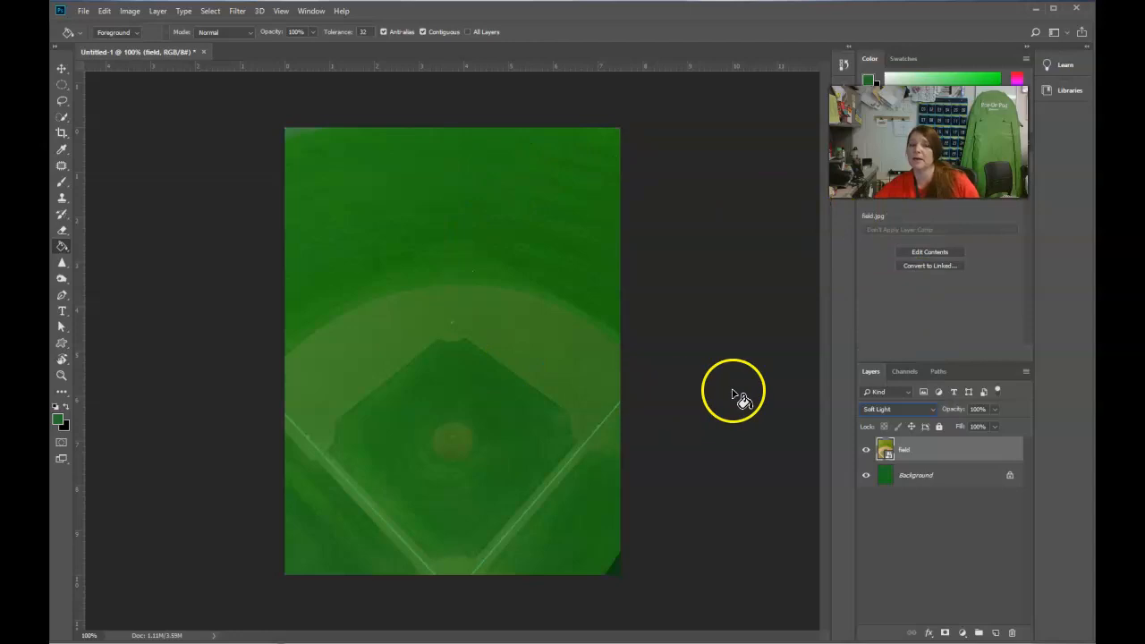
pyautogui.click(889, 409)
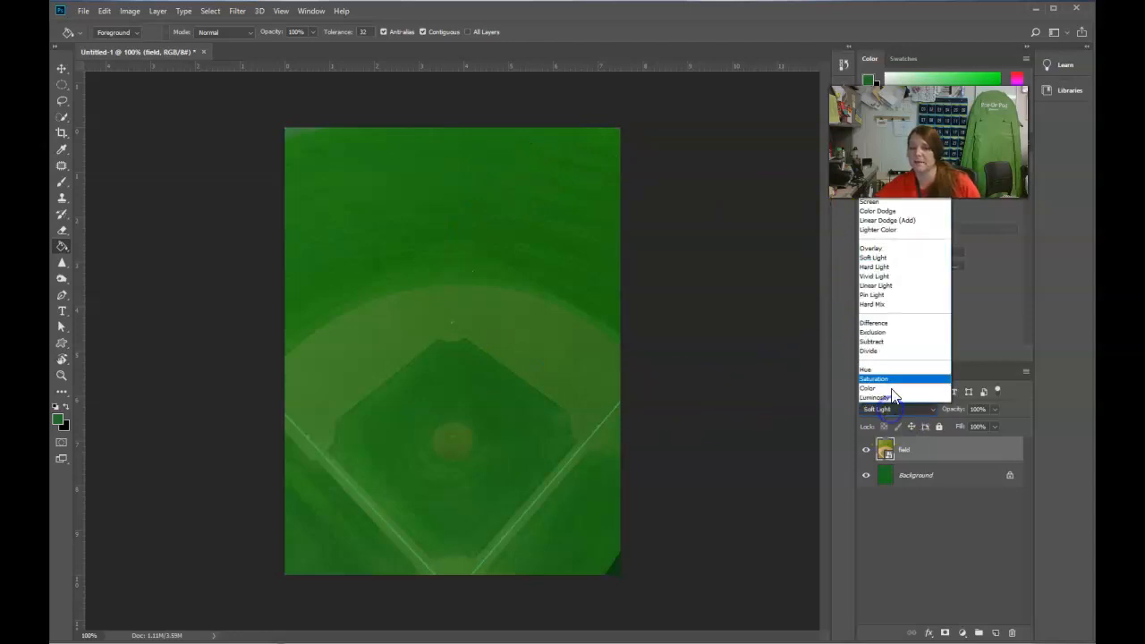
pyautogui.click(880, 283)
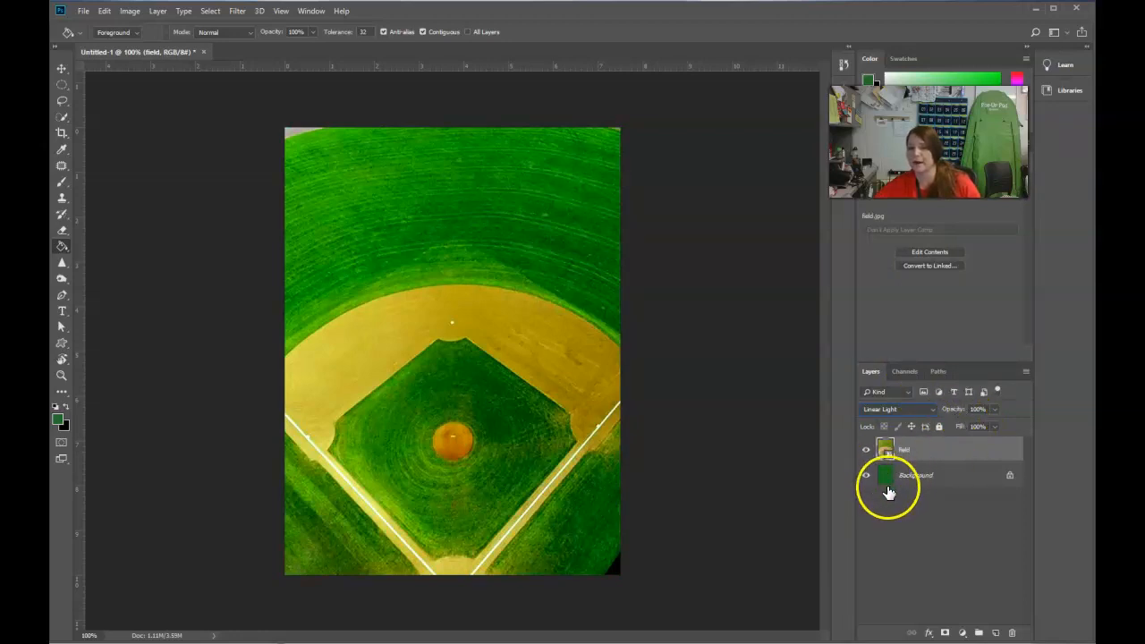
# Step: Lower the field layer's opacity to 21%, and delete the layer
pyautogui.moveTo(959, 408); pyautogui.dragTo(945, 410)
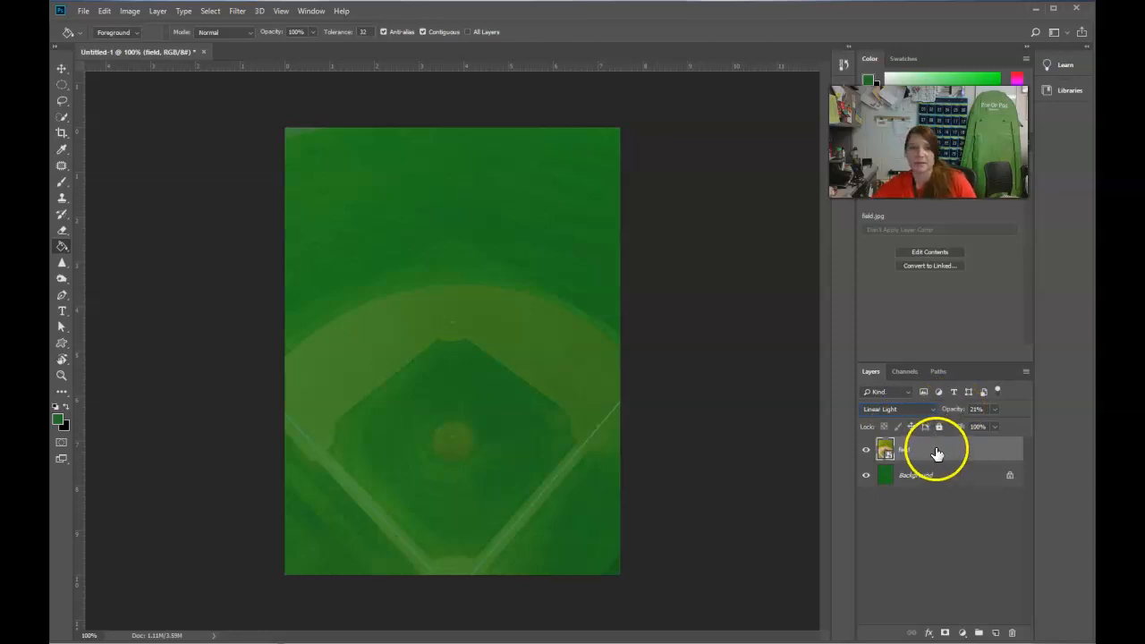
pyautogui.moveTo(941, 455); pyautogui.dragTo(1014, 632)
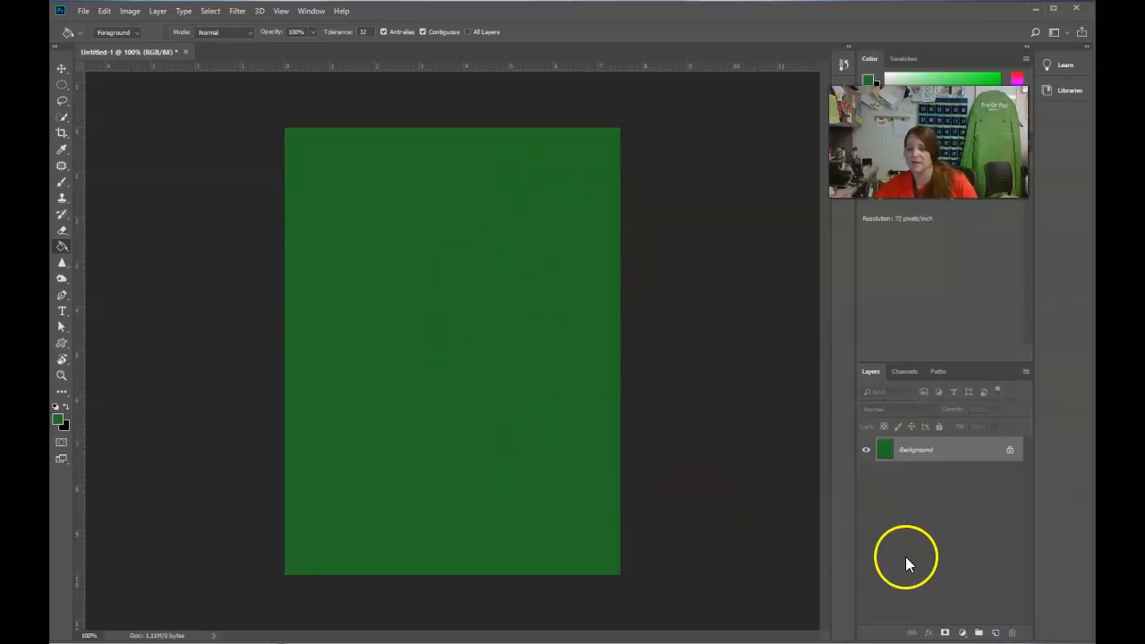
# Step: Add a pattern fill layer above the green background and replace the available patterns with the Rock Patterns set
pyautogui.click(962, 633)
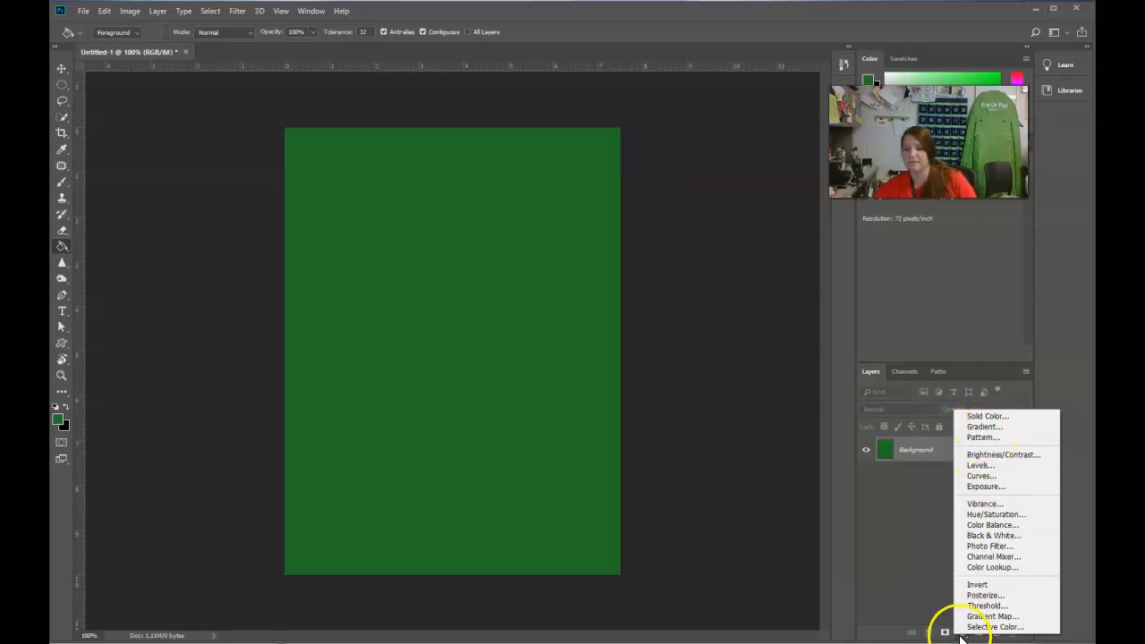
pyautogui.click(984, 438)
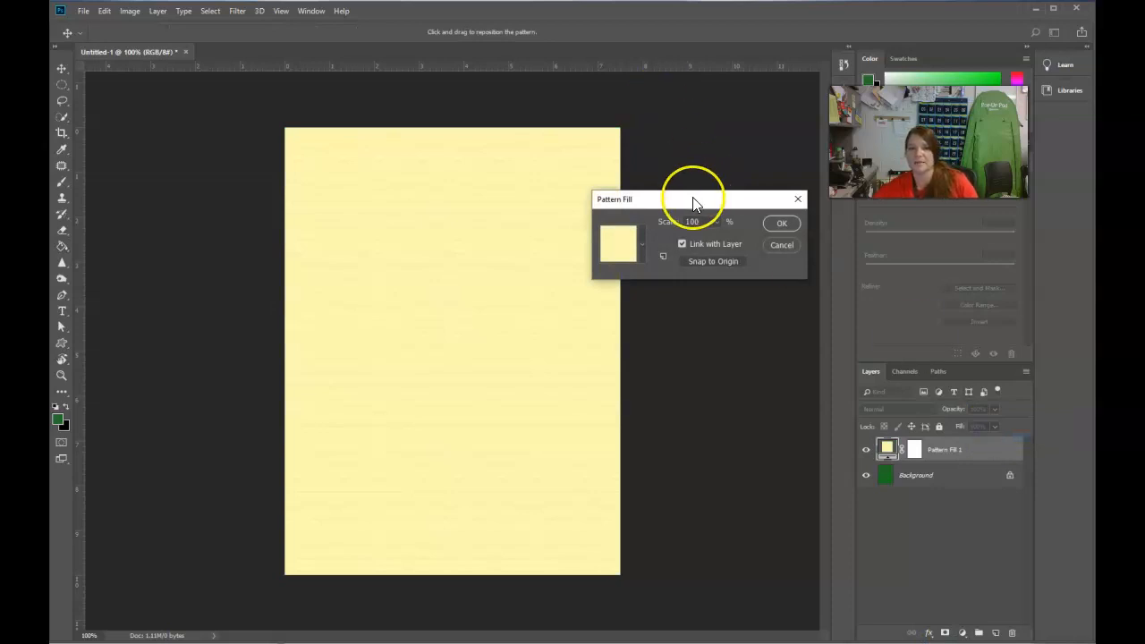
pyautogui.moveTo(695, 207); pyautogui.dragTo(638, 146)
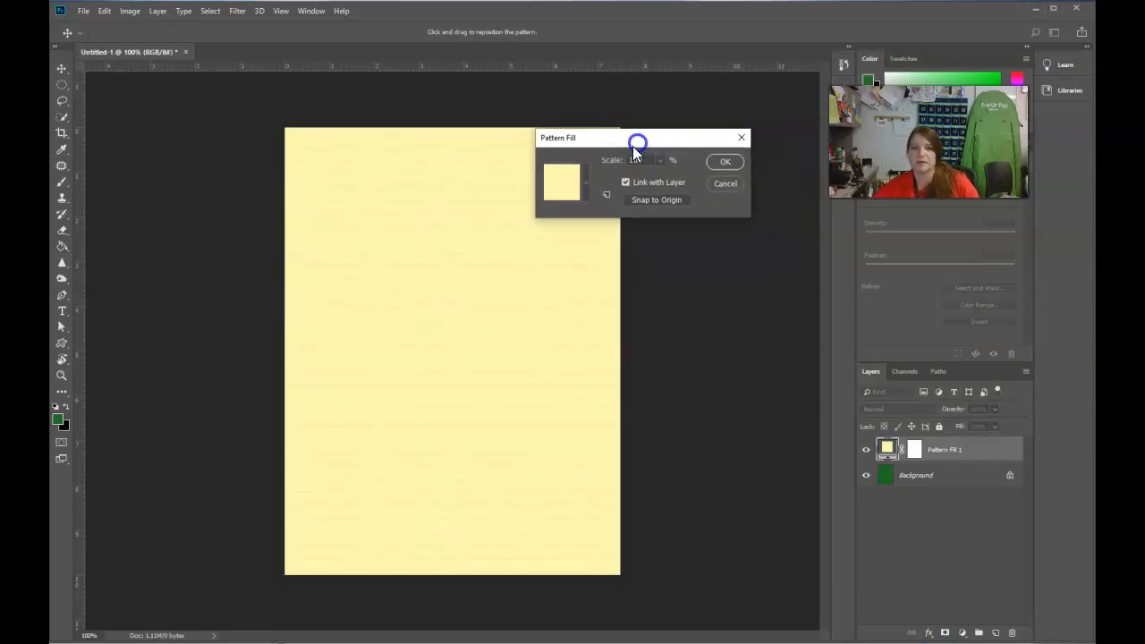
pyautogui.click(586, 184)
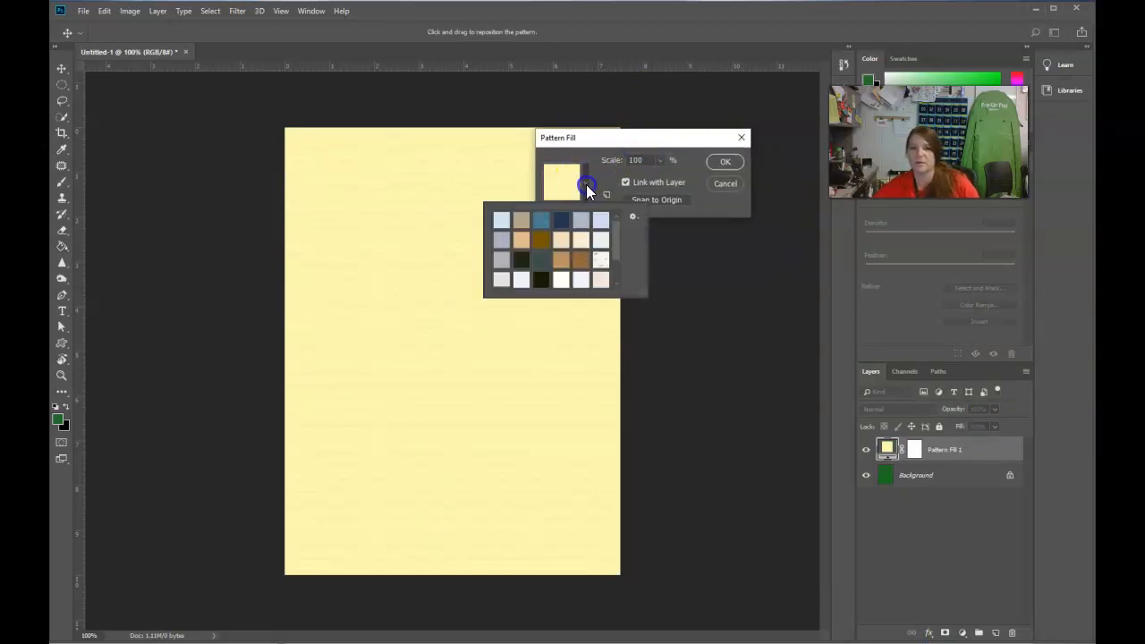
pyautogui.click(616, 274)
pyautogui.click(634, 216)
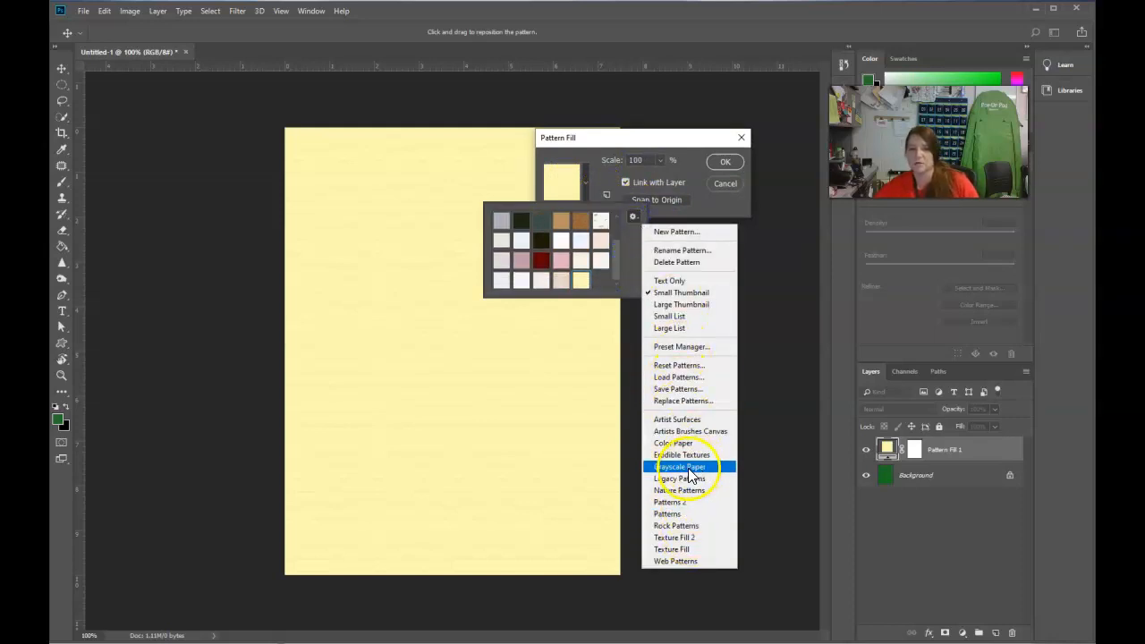
pyautogui.click(684, 525)
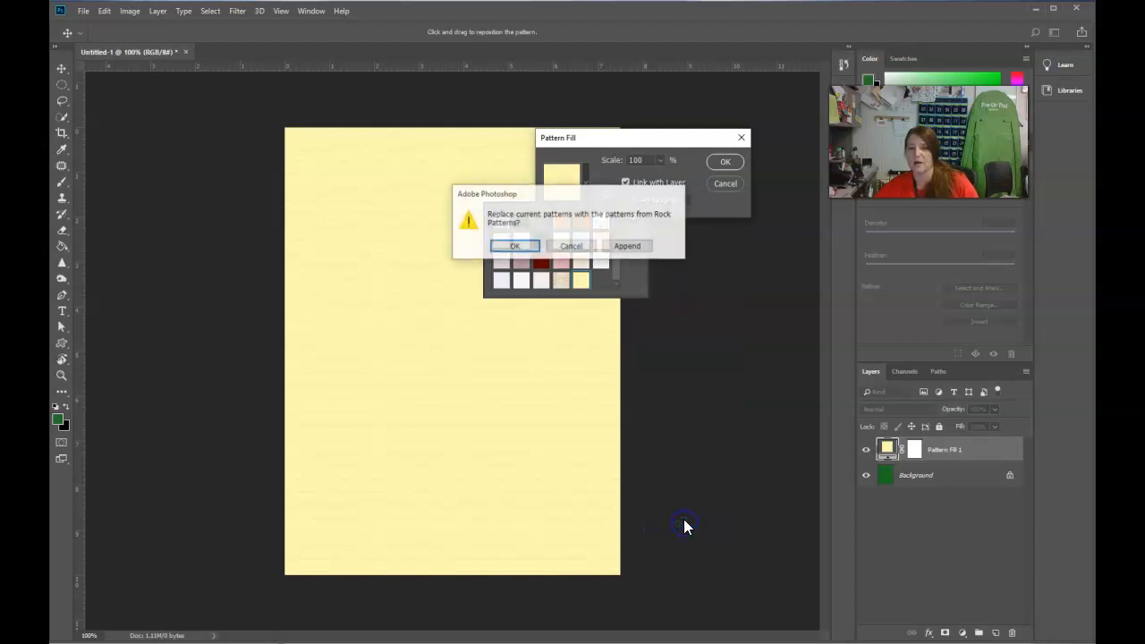
pyautogui.click(513, 247)
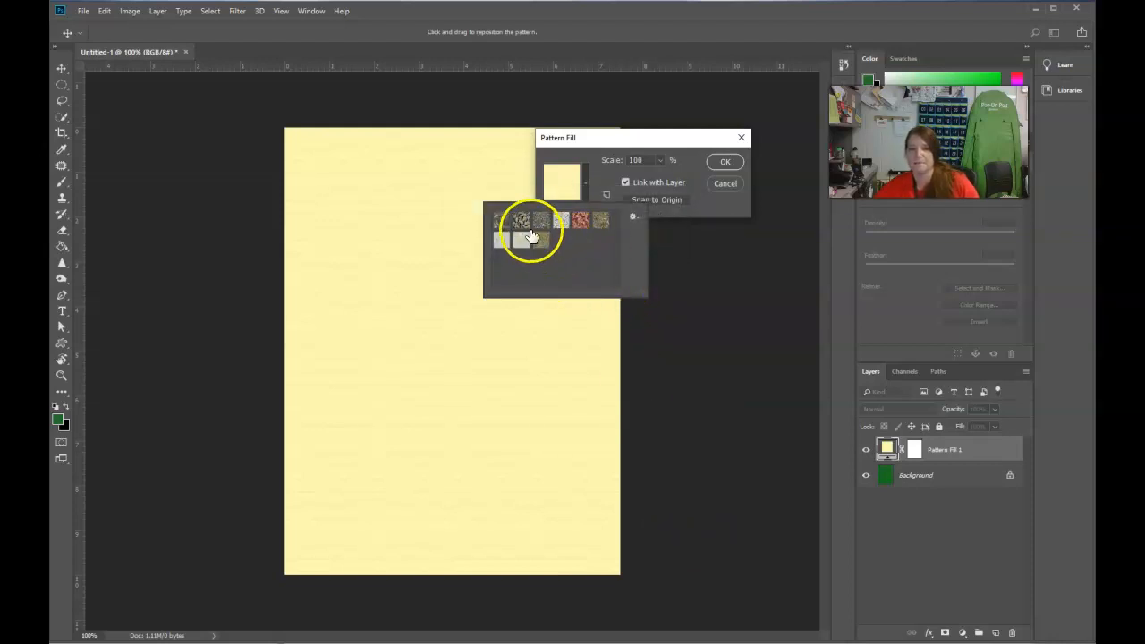
# Step: Fill the layer with the gray gravel pattern at an enlarged scale
pyautogui.click(540, 224)
pyautogui.click(660, 142)
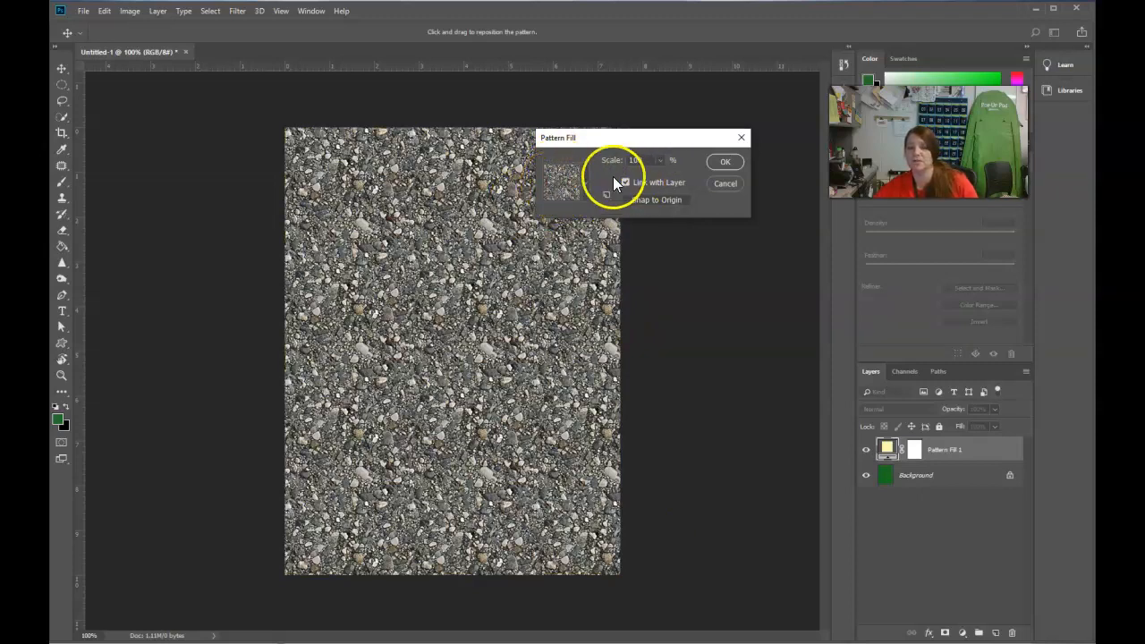
pyautogui.moveTo(613, 161)
pyautogui.mouseDown()
pyautogui.moveTo(654, 163)
pyautogui.moveTo(613, 158)
pyautogui.moveTo(606, 169)
pyautogui.moveTo(623, 164)
pyautogui.mouseUp()
pyautogui.click(718, 164)
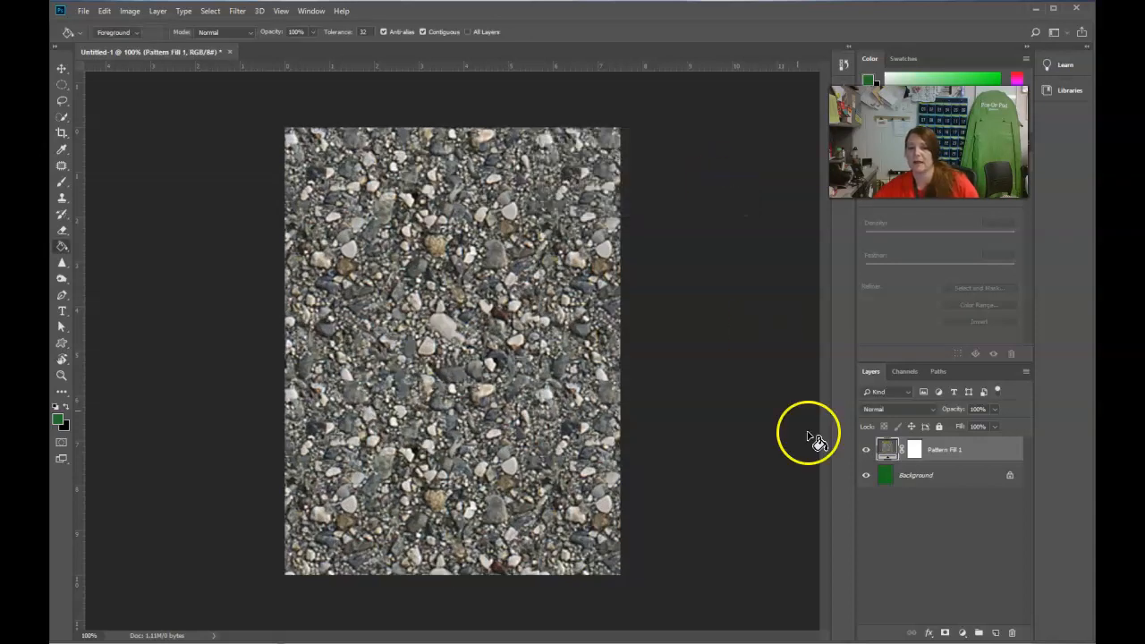
# Step: Try the Screen and Color Burn blend modes on the gravel pattern fill layer
pyautogui.click(894, 409)
pyautogui.click(882, 222)
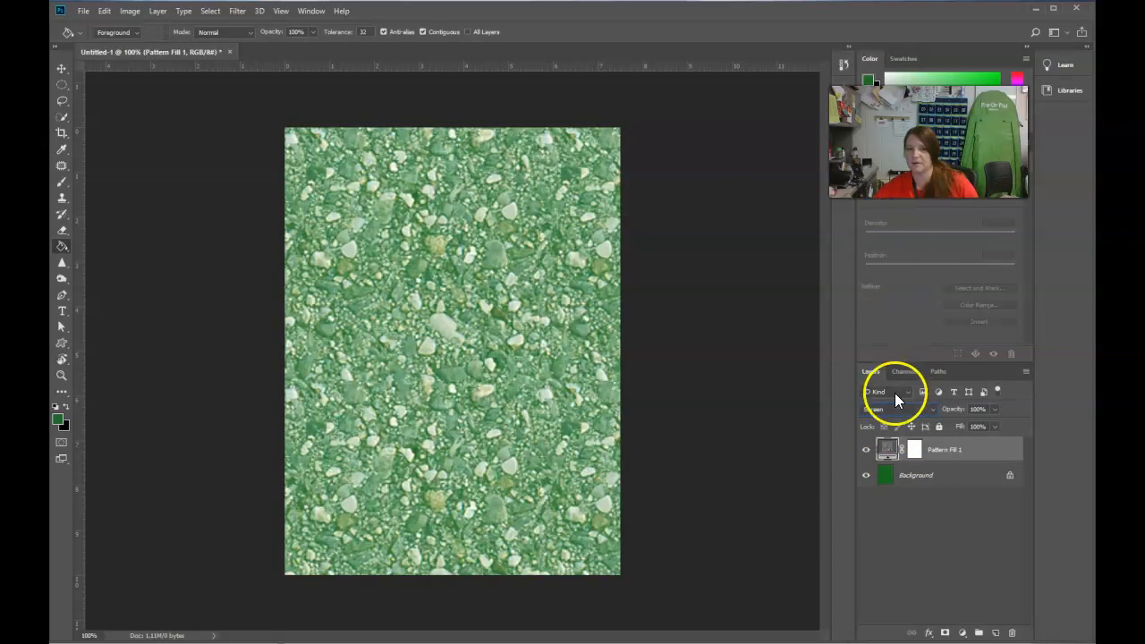
pyautogui.click(896, 409)
pyautogui.click(890, 223)
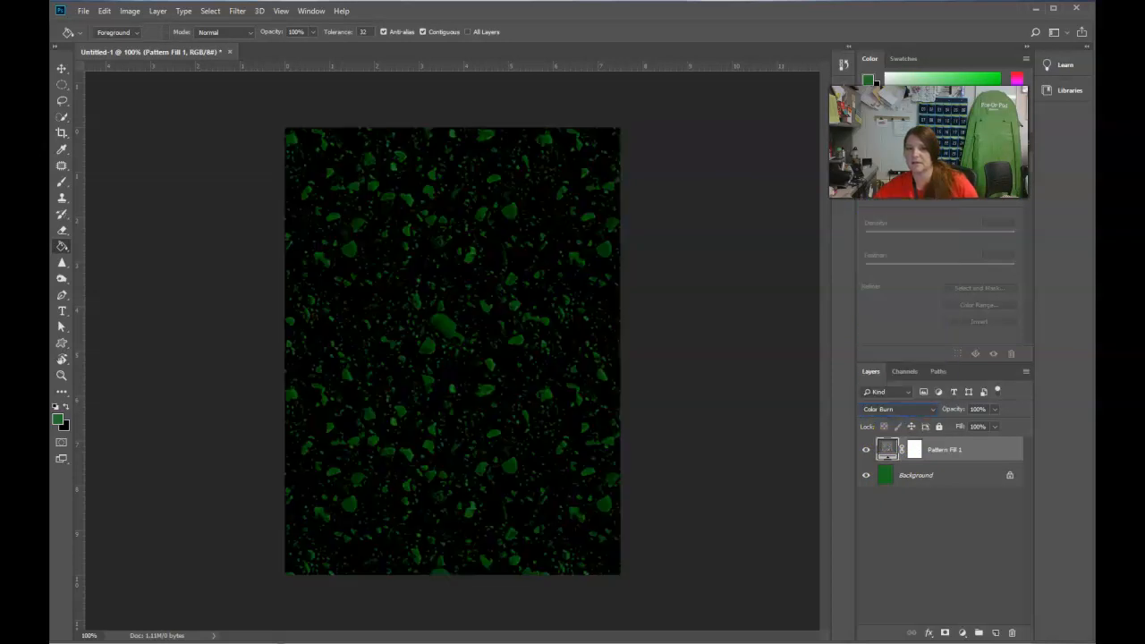
# Step: Set the gravel pattern fill layer to the Hard Light blend mode and lower its opacity to 11%
pyautogui.click(901, 414)
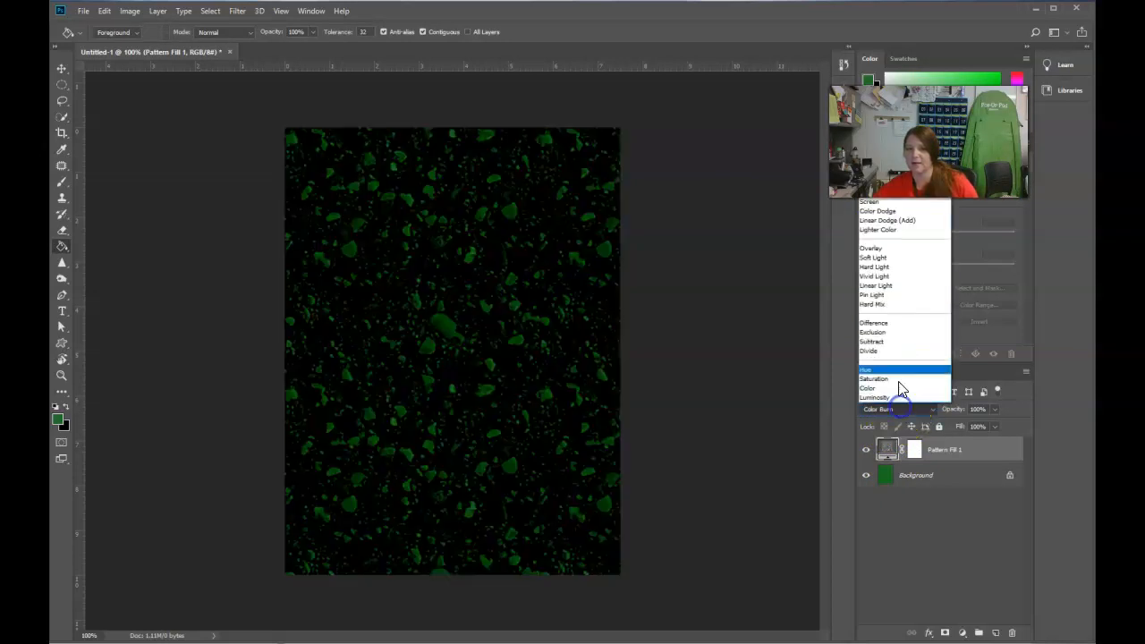
pyautogui.click(884, 263)
pyautogui.moveTo(959, 411); pyautogui.dragTo(956, 409)
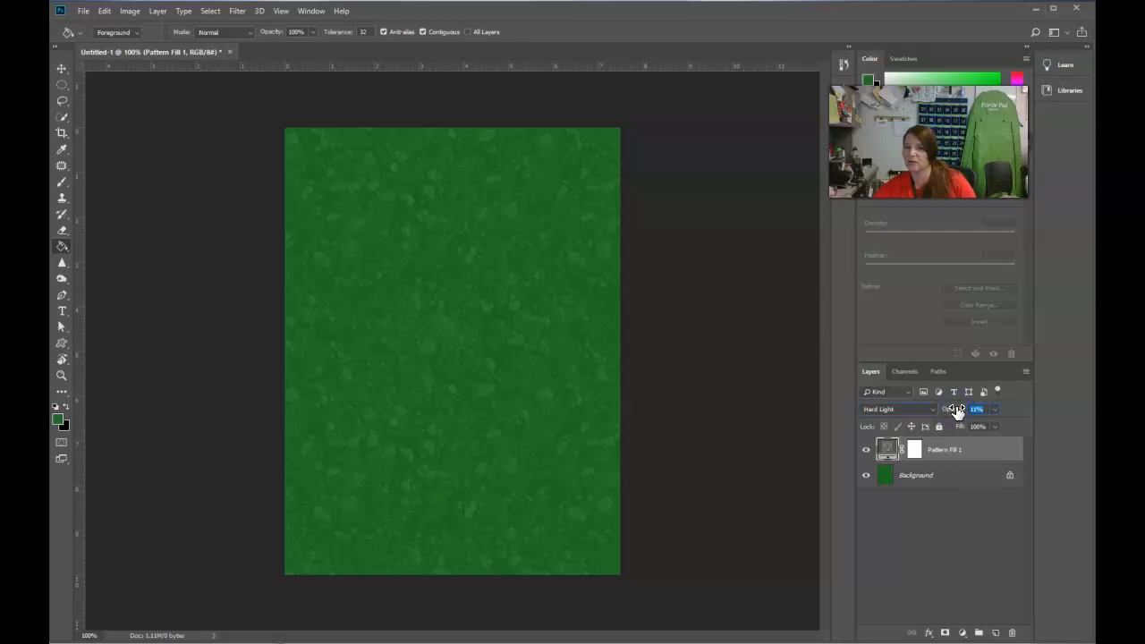
# Step: Switch to Photopea and fill the empty Background layer with the dark green foreground color using the Paint Bucket Tool
pyautogui.click(306, 642)
pyautogui.click(425, 633)
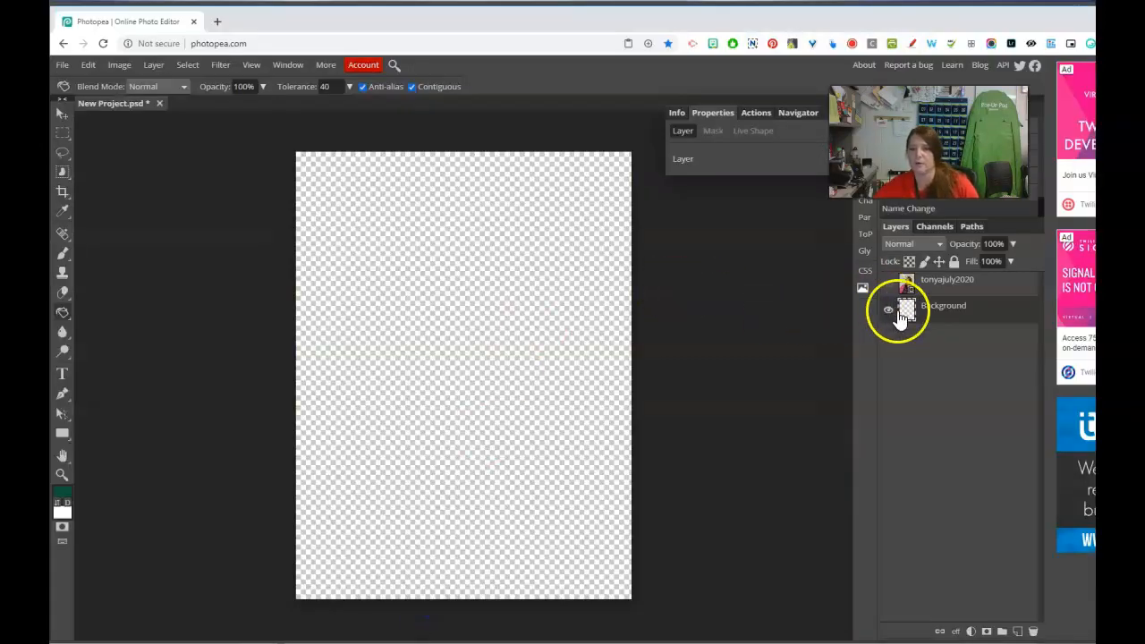
pyautogui.rightClick(62, 312)
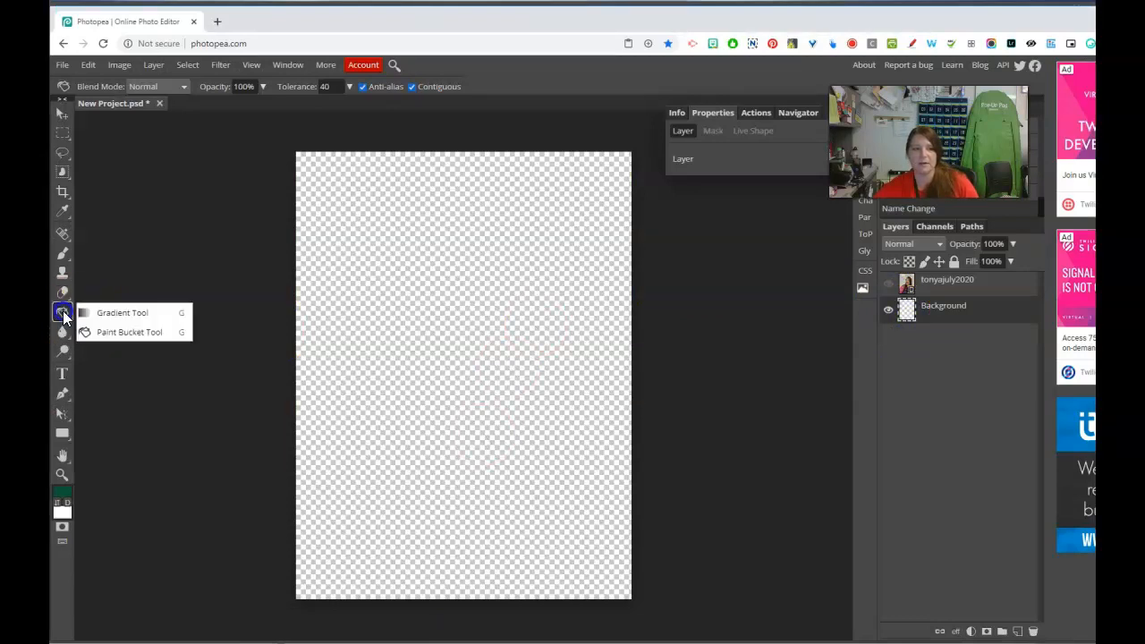
pyautogui.click(122, 332)
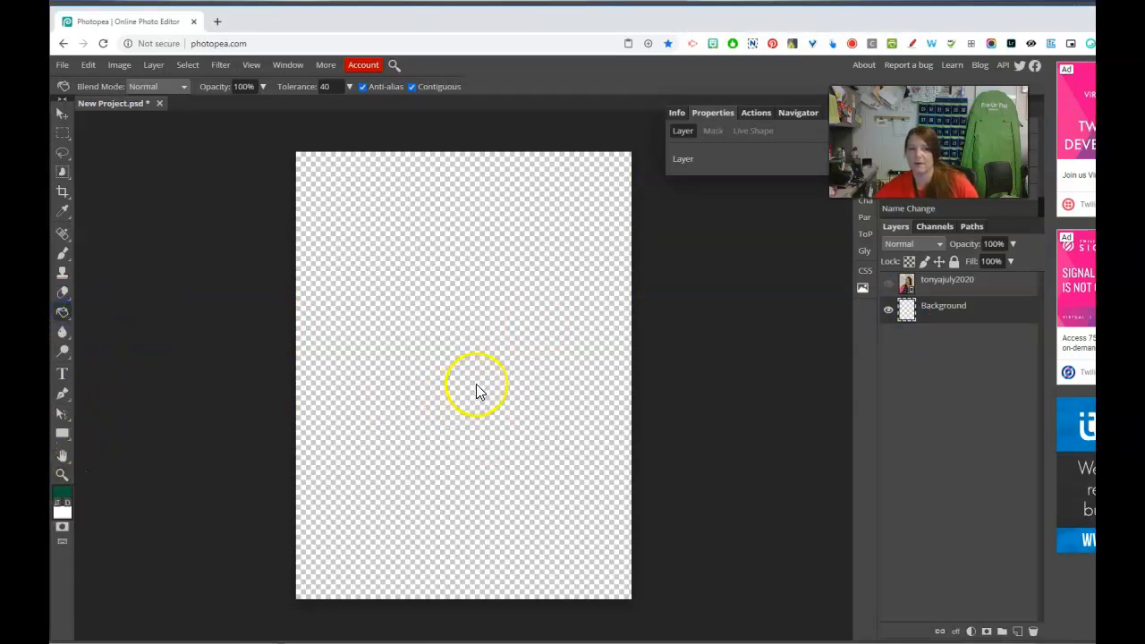
pyautogui.click(519, 262)
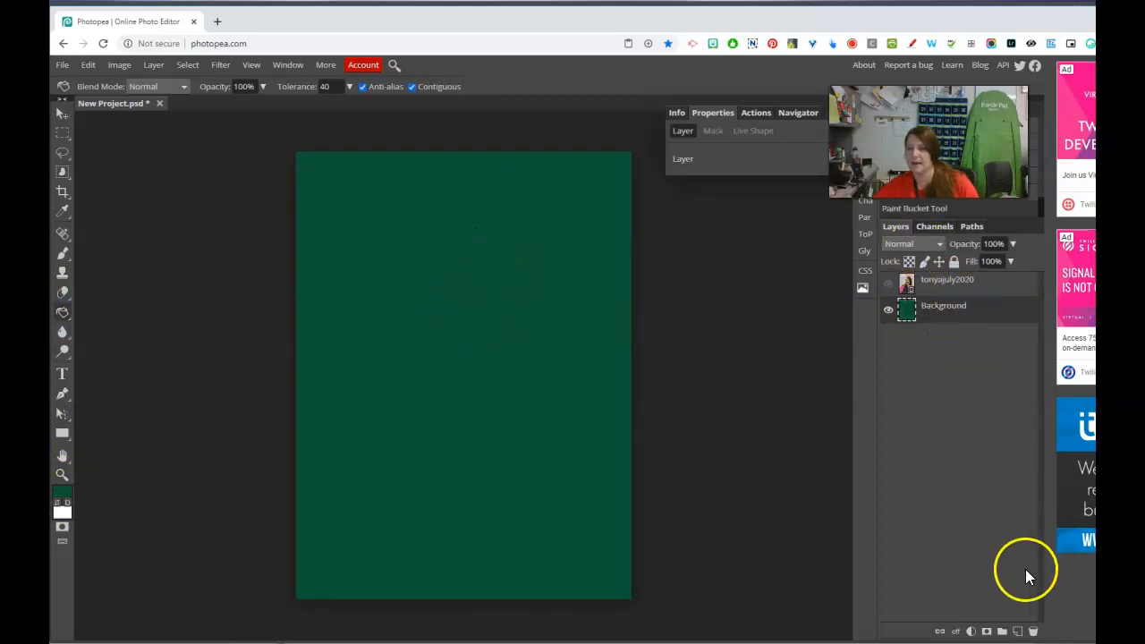
# Step: Add a pattern fill layer directly above the green Background layer
pyautogui.click(972, 632)
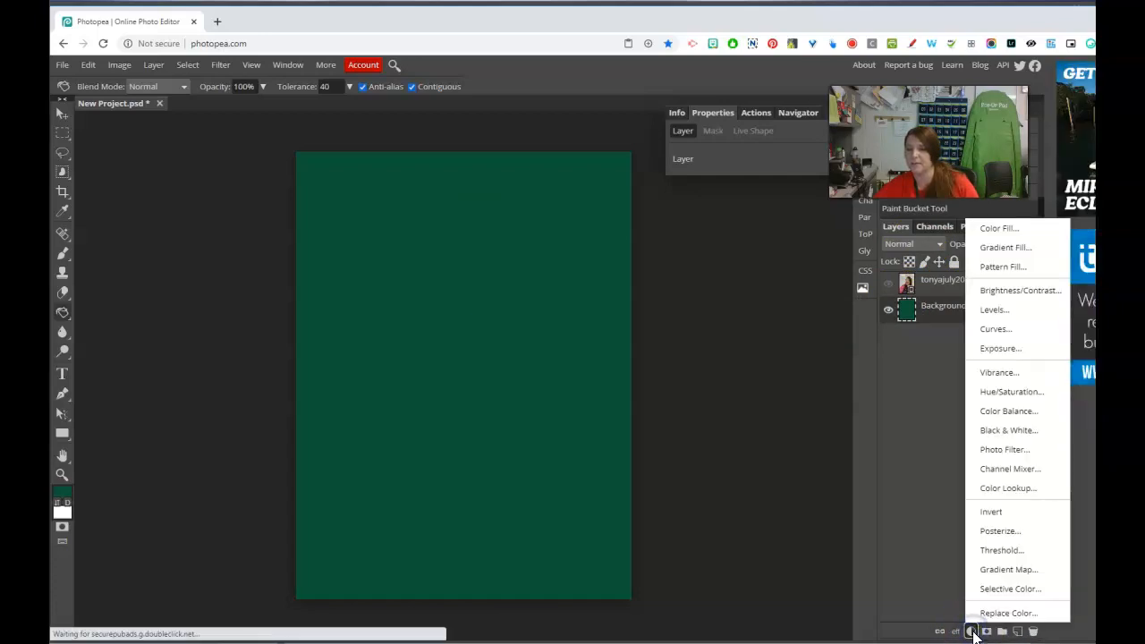
pyautogui.click(1003, 266)
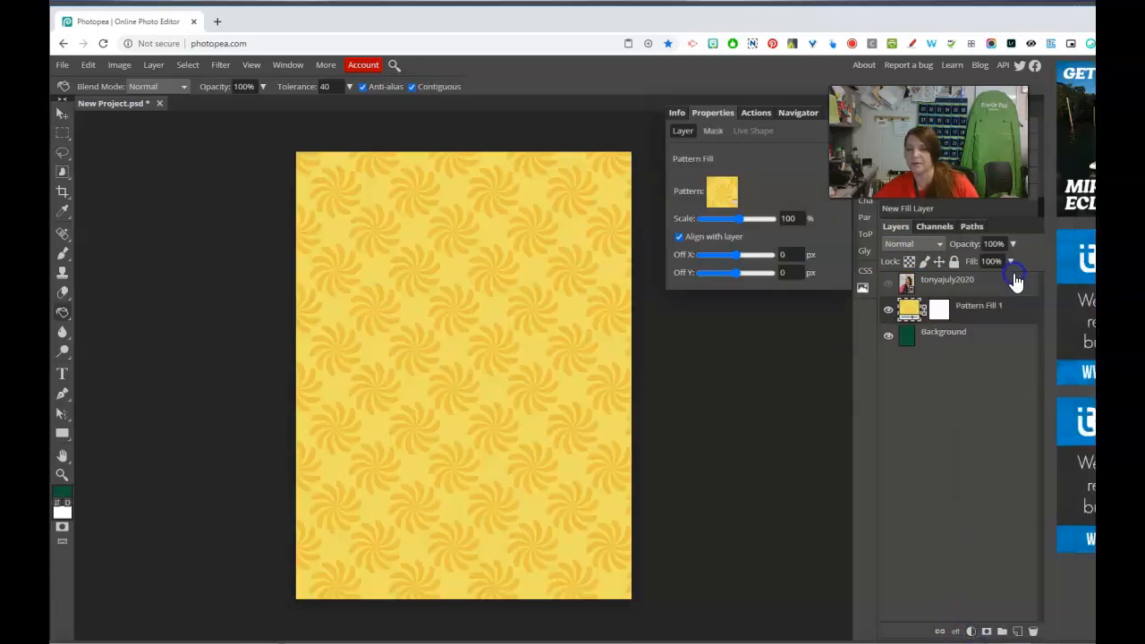
# Step: Check the available patterns and the option for loading a .PAT file, and scale the yellow fill pattern to 51%
pyautogui.click(737, 201)
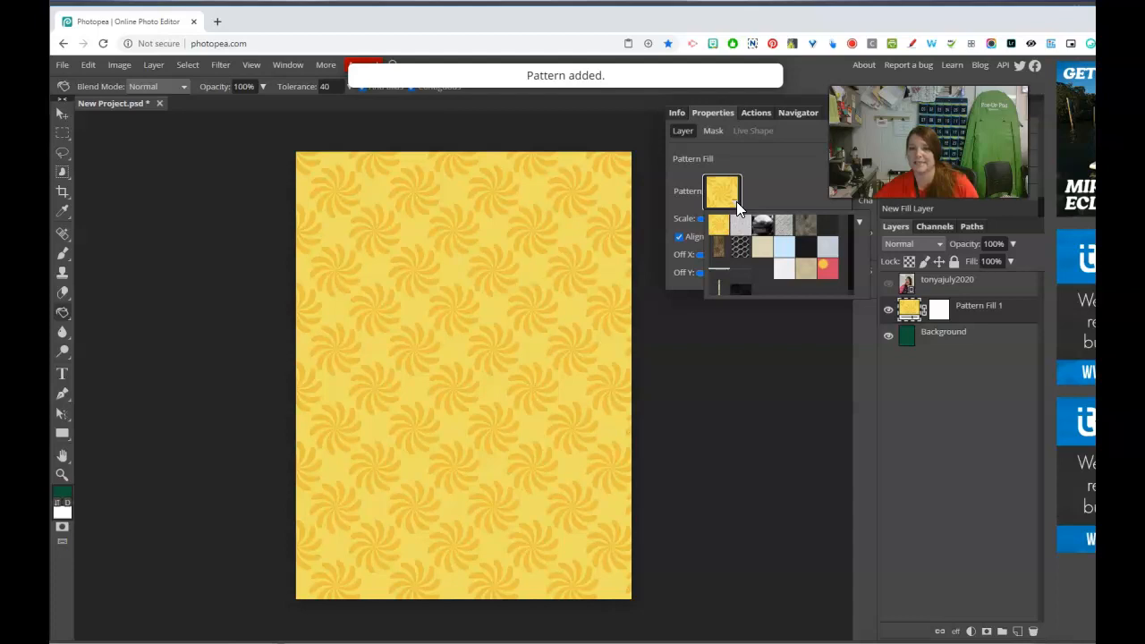
pyautogui.click(861, 223)
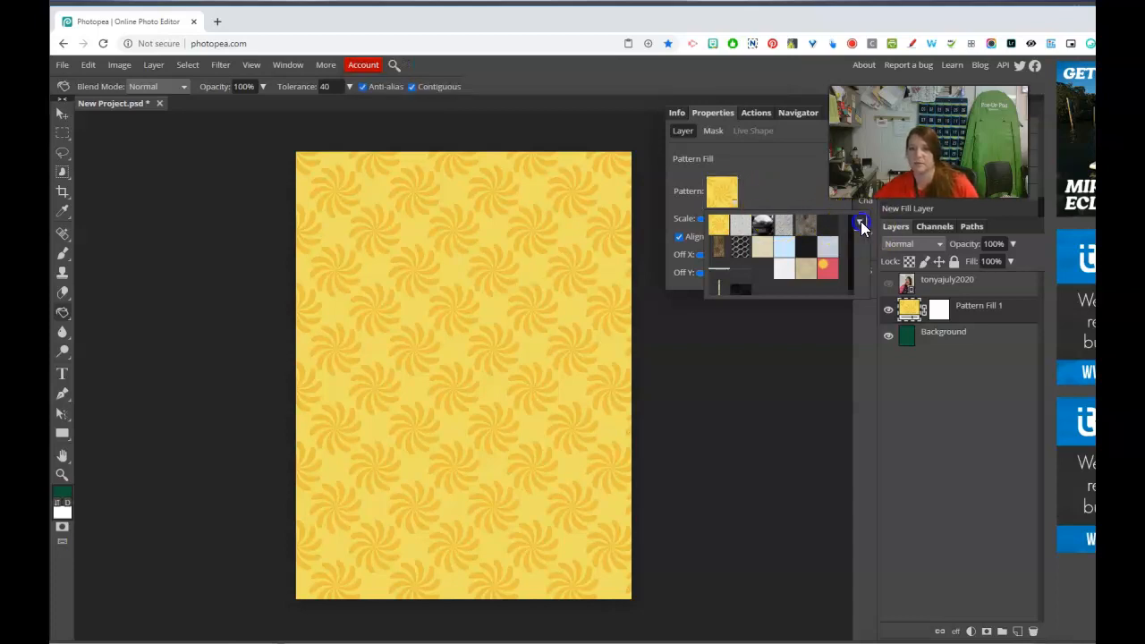
pyautogui.click(887, 279)
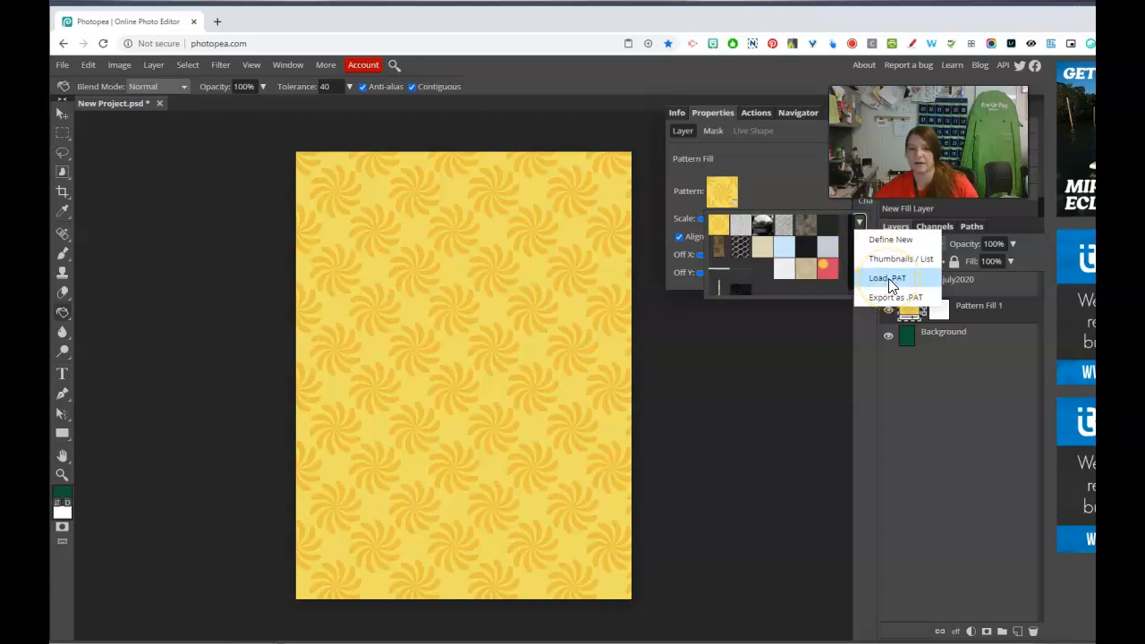
pyautogui.click(814, 192)
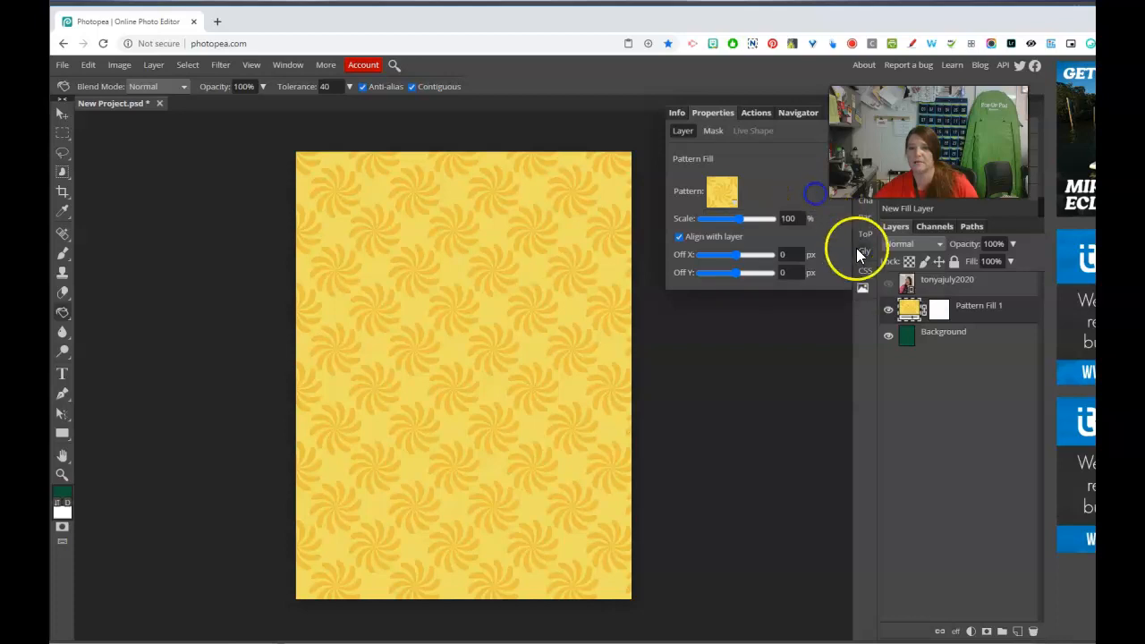
pyautogui.click(733, 204)
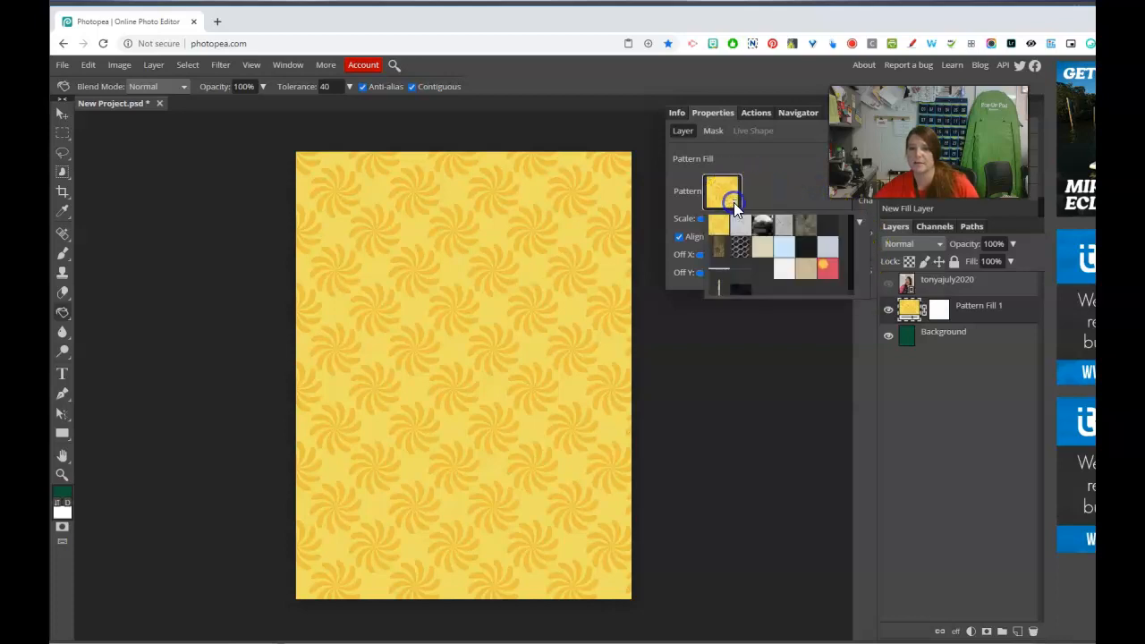
pyautogui.click(855, 221)
pyautogui.click(761, 175)
pyautogui.moveTo(758, 219); pyautogui.dragTo(730, 225)
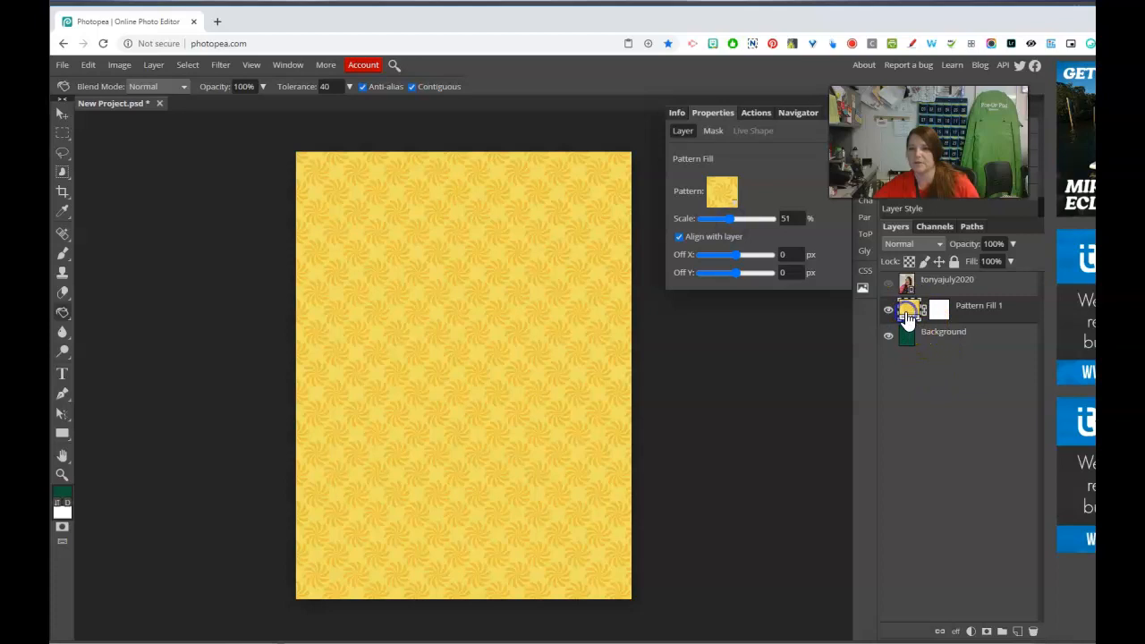
# Step: Try the Screen and Multiply blend modes on the yellow pattern fill layer
pyautogui.click(909, 244)
pyautogui.click(911, 461)
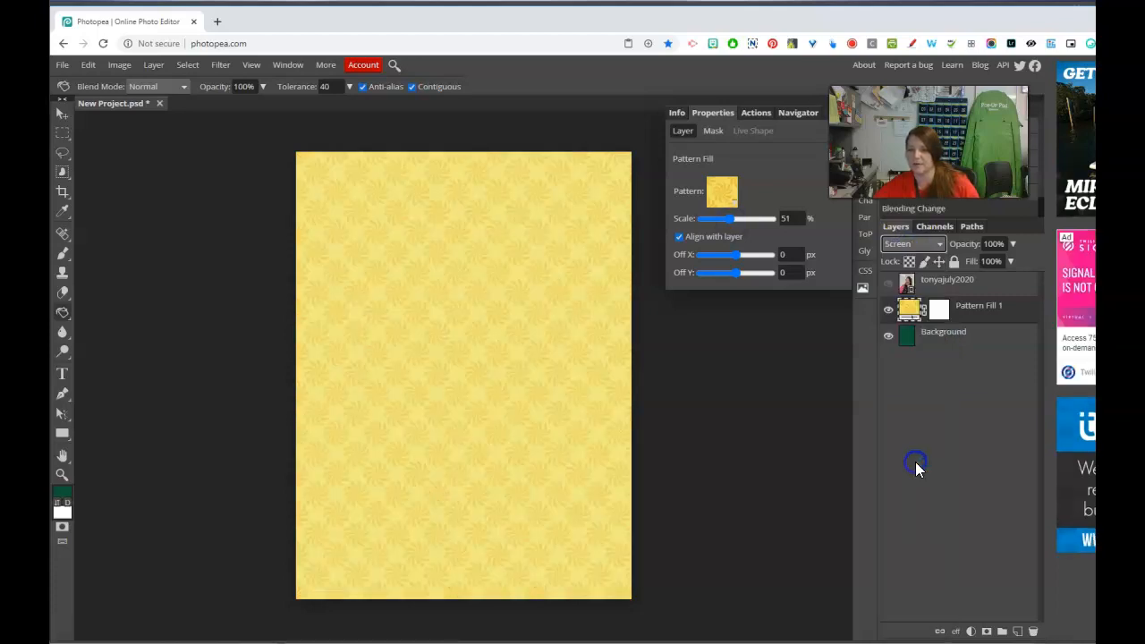
pyautogui.click(906, 245)
pyautogui.click(912, 340)
# Step: Set the yellow pattern fill layer to the Overlay blend mode and lower its opacity to about 25%
pyautogui.click(920, 245)
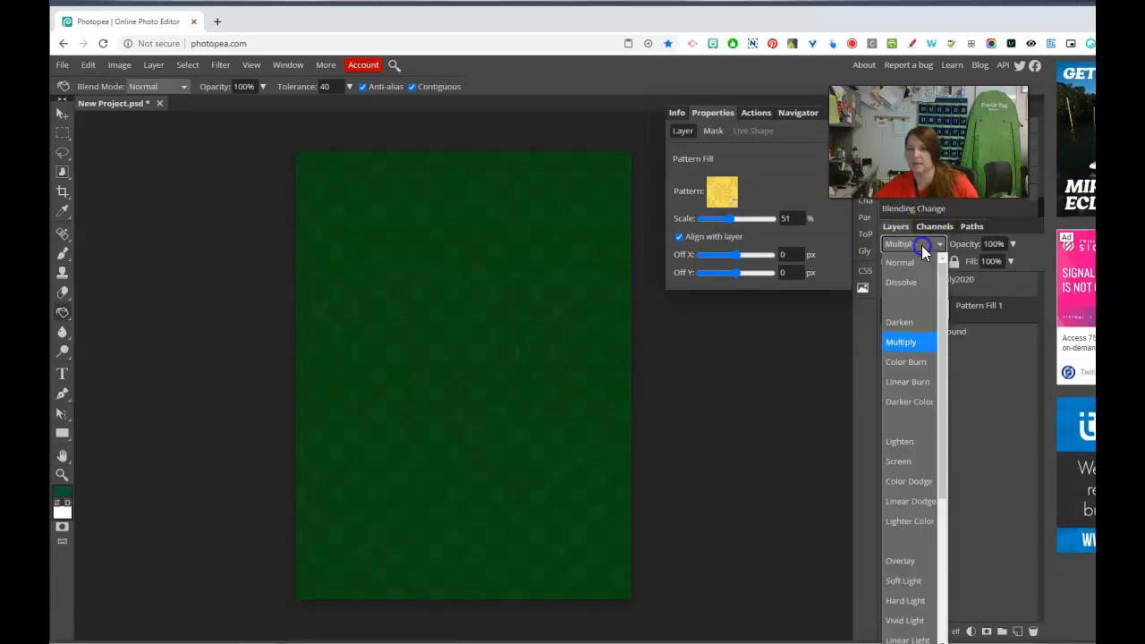
pyautogui.click(911, 561)
pyautogui.moveTo(976, 246); pyautogui.dragTo(958, 248)
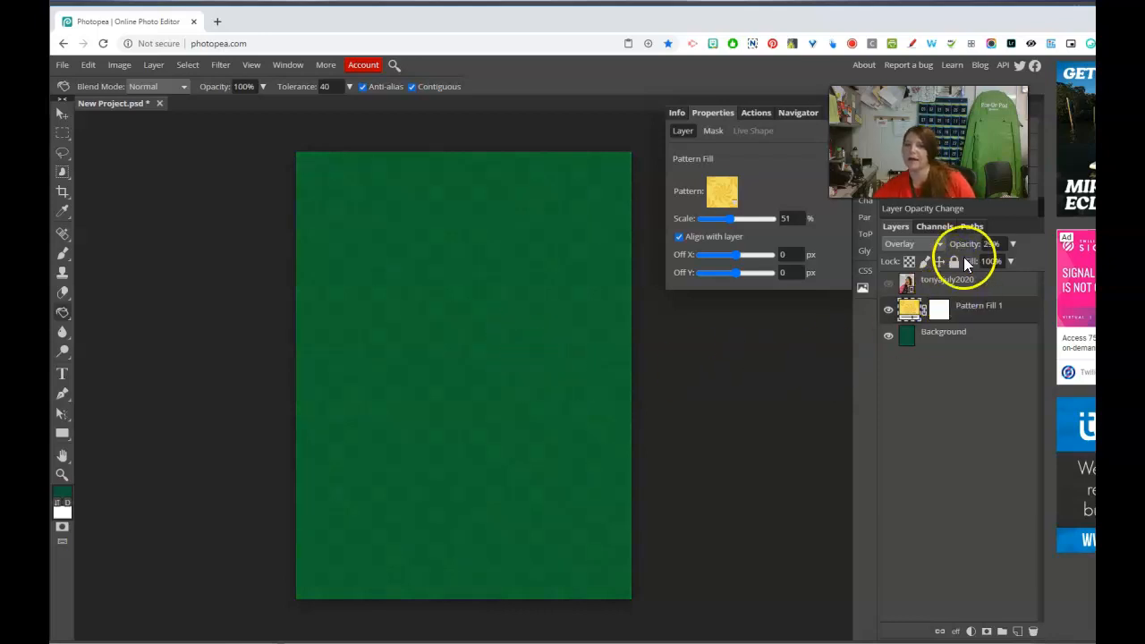